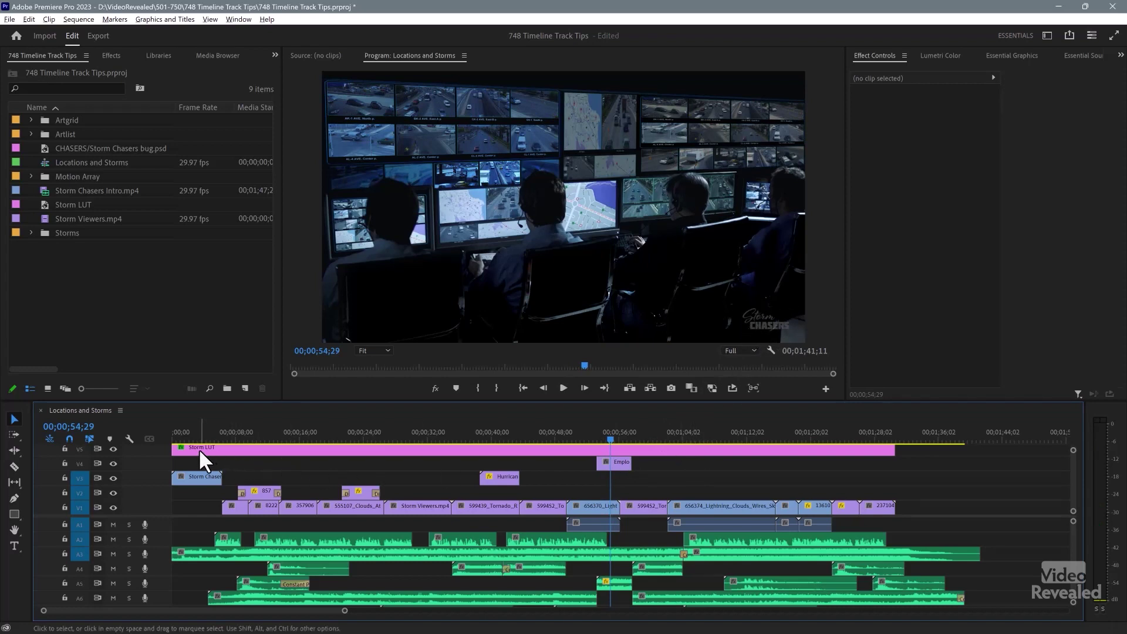
Maximize and restore the Locations and Storms timeline panel, and zoom its time scale out and back in.
{"action": "left_click", "coordinate": [113, 447]}
{"action": "left_click", "coordinate": [113, 448]}
{"action": "double_click", "coordinate": [81, 409]}
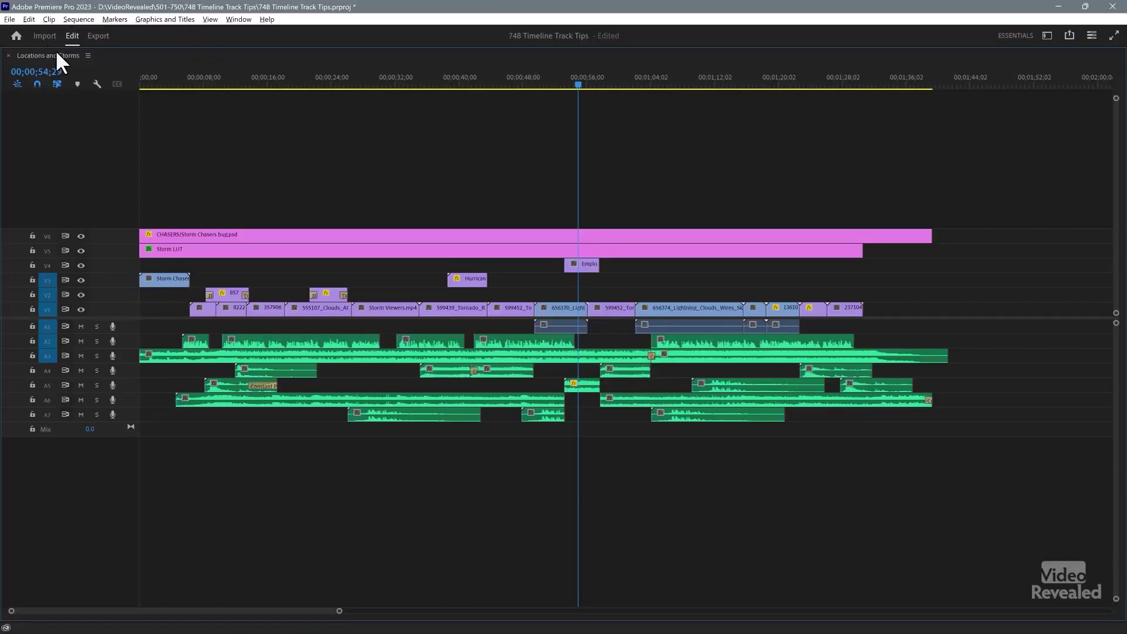
{"action": "double_click", "coordinate": [54, 52]}
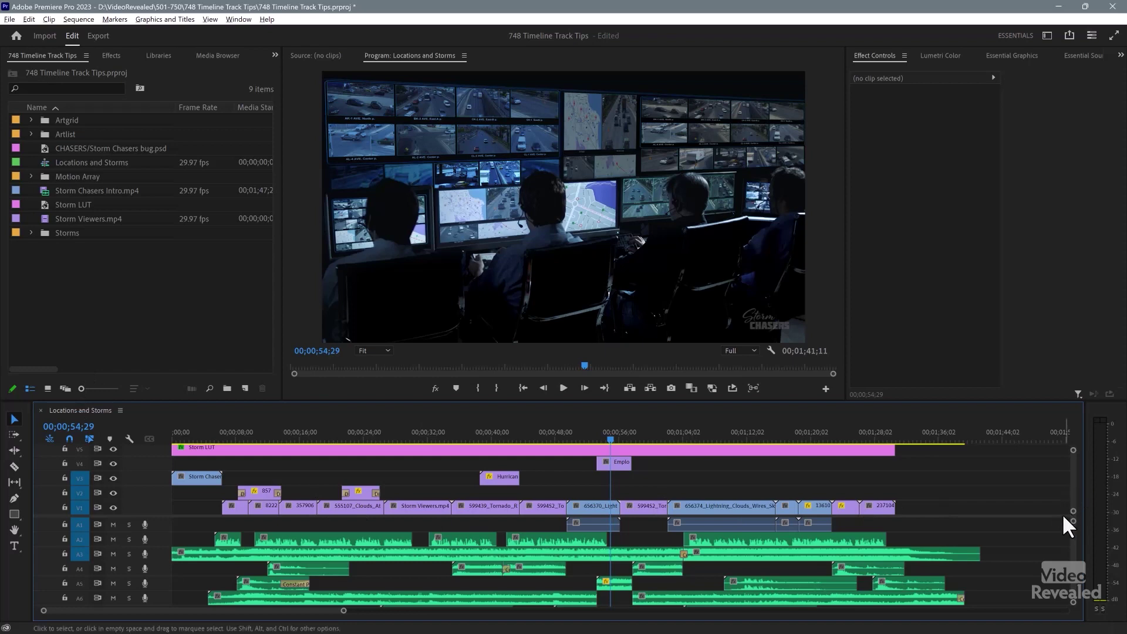
{"action": "mouse_move", "coordinate": [356, 614]}
{"action": "left_mouse_down"}
{"action": "mouse_move", "coordinate": [397, 615]}
{"action": "mouse_move", "coordinate": [337, 619]}
{"action": "mouse_move", "coordinate": [445, 614]}
{"action": "left_mouse_up"}
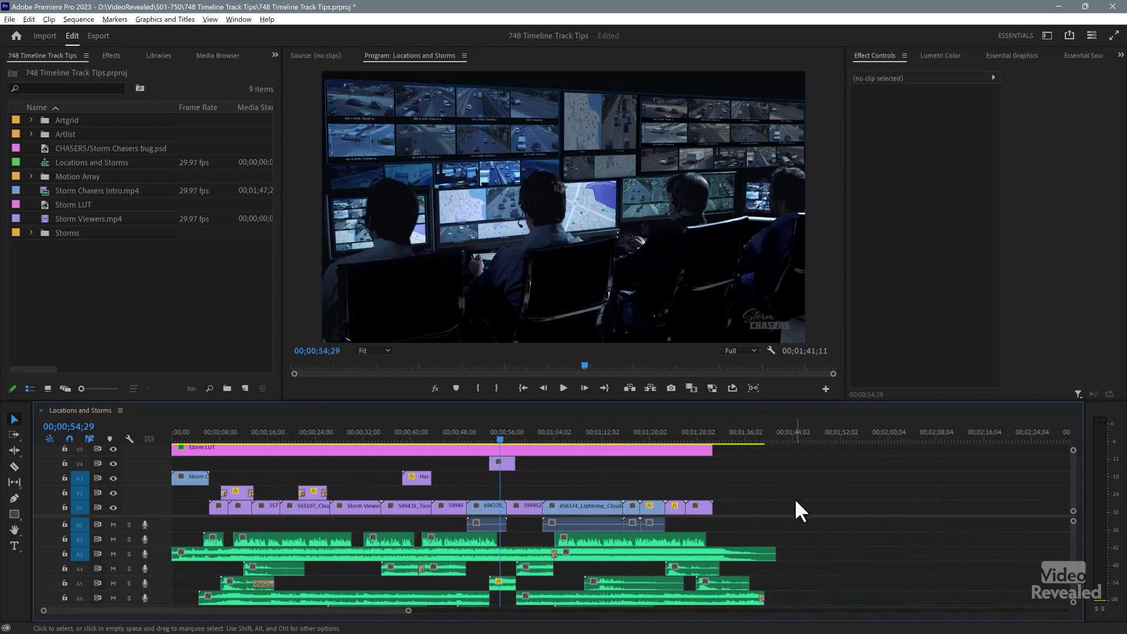
{"action": "key", "text": "="}
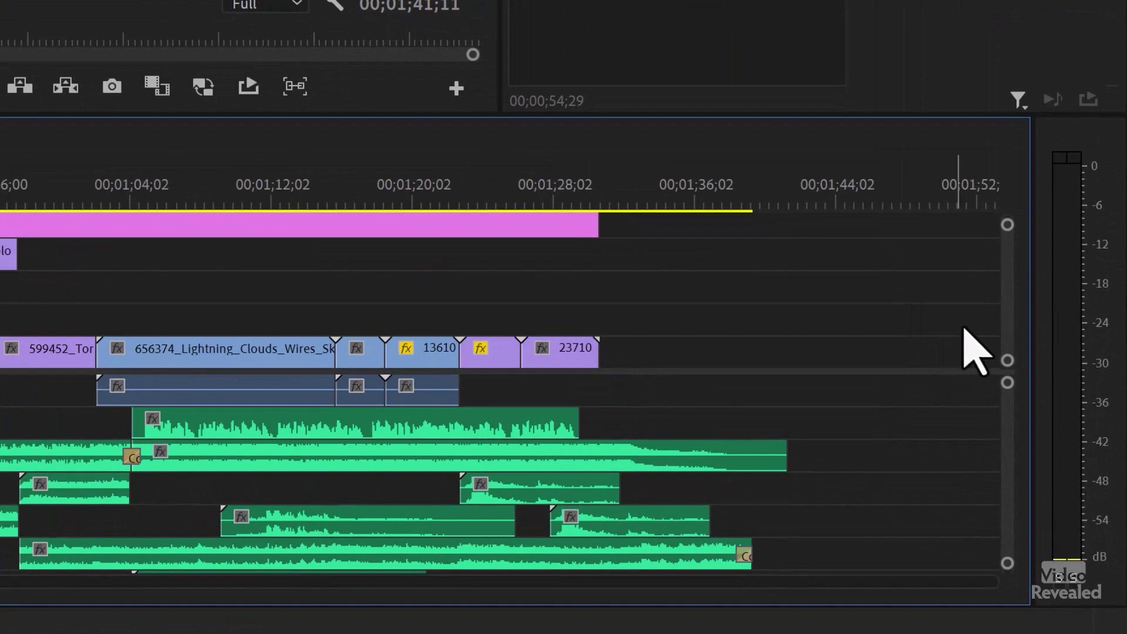
Shrink the video and audio track heights to fit the stack, and enlarge the video tracks again.
{"action": "left_click_drag", "start_coordinate": [1008, 224], "coordinate": [1041, 93]}
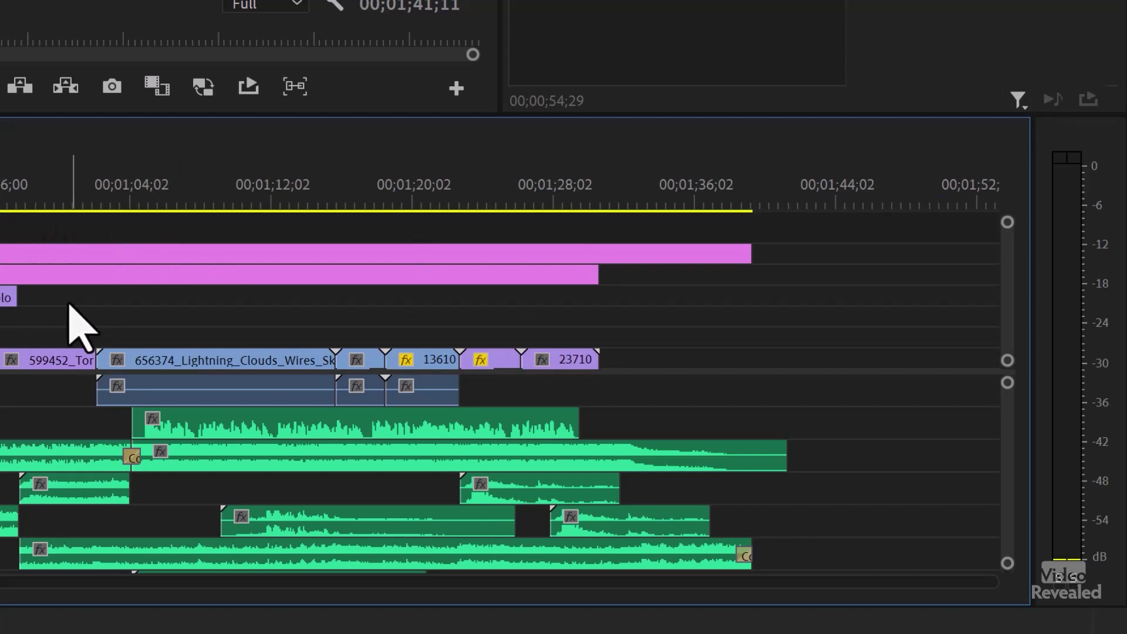
{"action": "left_click_drag", "start_coordinate": [1019, 566], "coordinate": [1014, 613]}
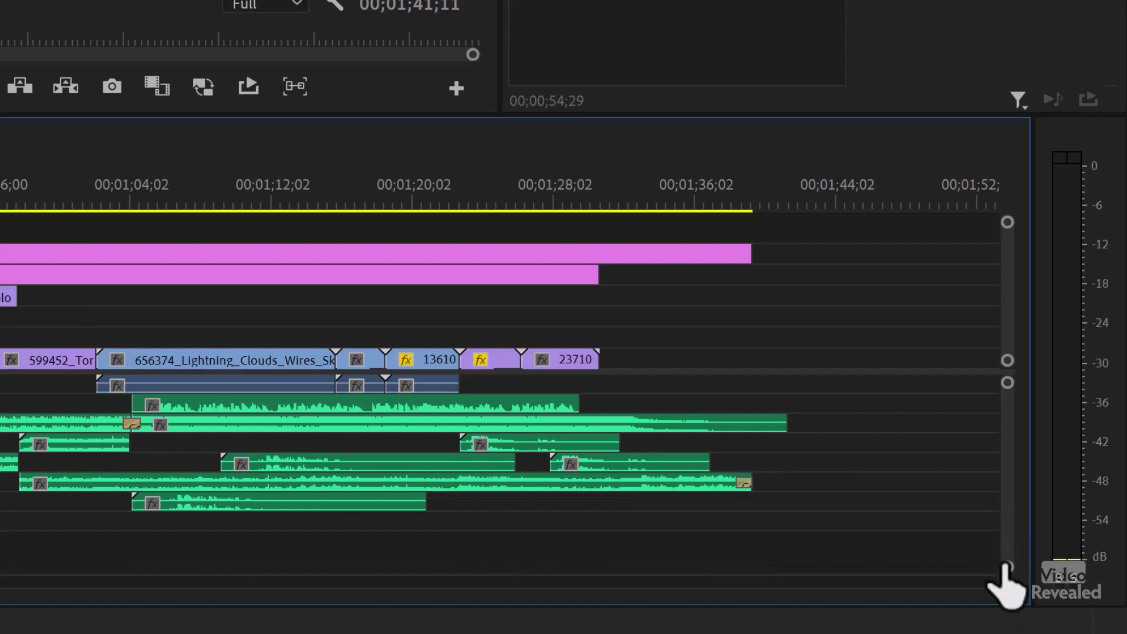
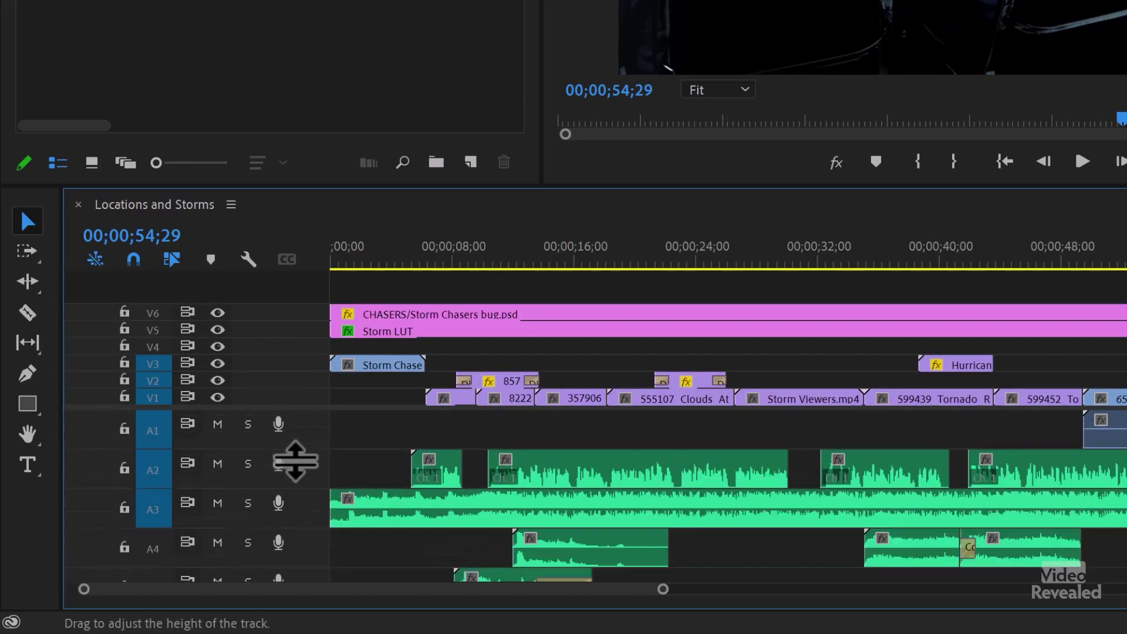
{"action": "key", "text": "ctrl+="}
{"action": "key", "text": "ctrl+minus"}
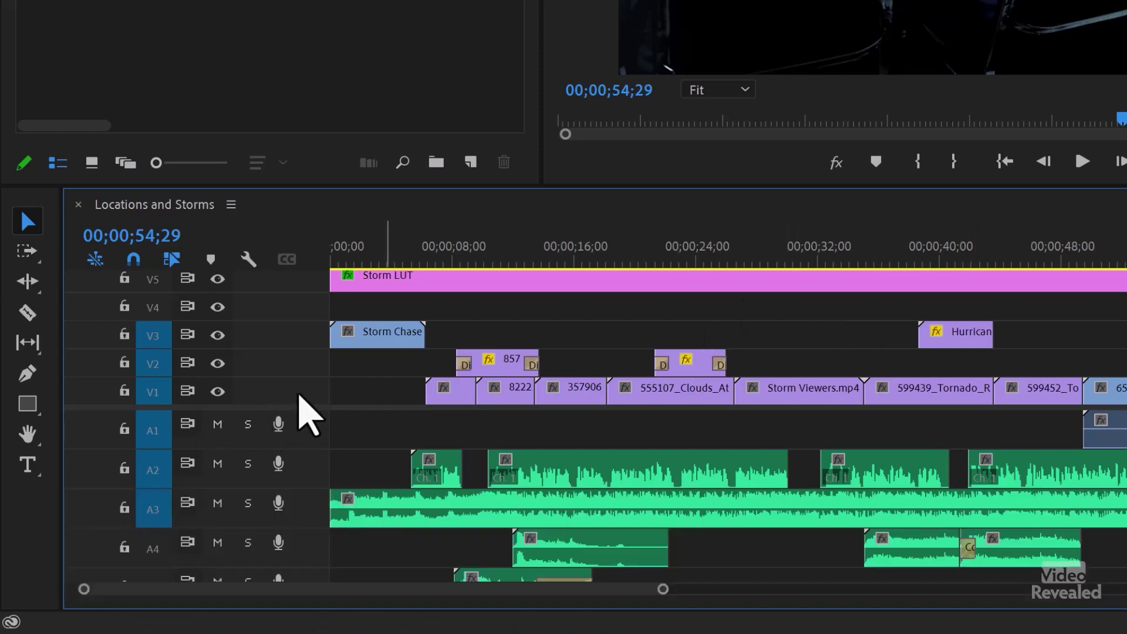
Expand and collapse the V1 track, and expand all the video and audio tracks.
{"action": "double_click", "coordinate": [275, 392]}
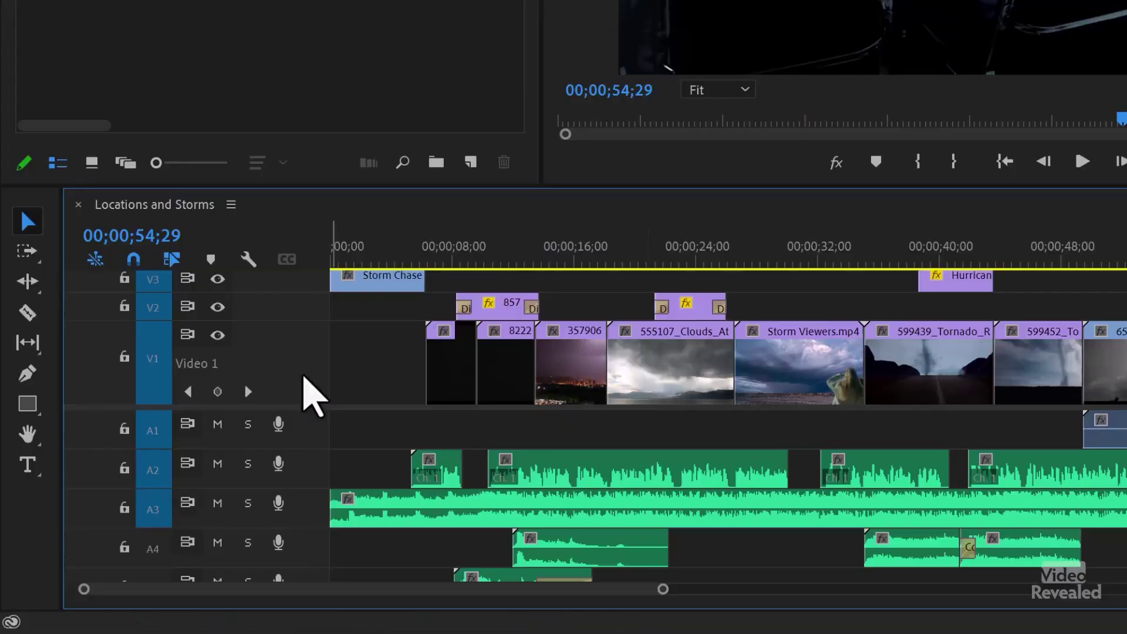
{"action": "double_click", "coordinate": [282, 372]}
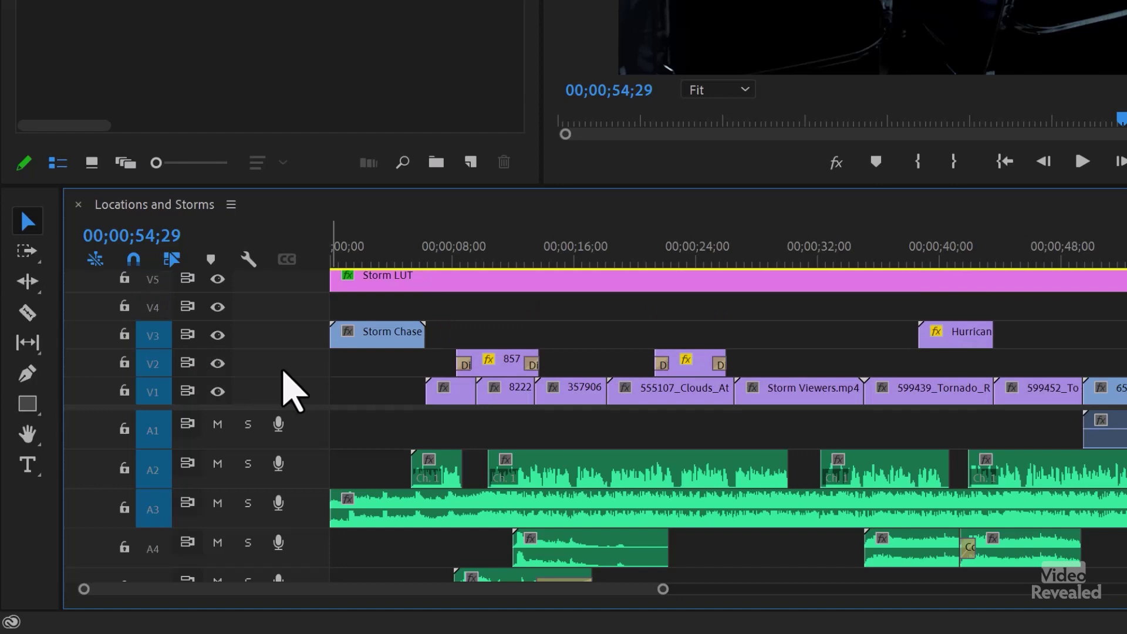
{"action": "double_click", "coordinate": [283, 371], "text": "shift"}
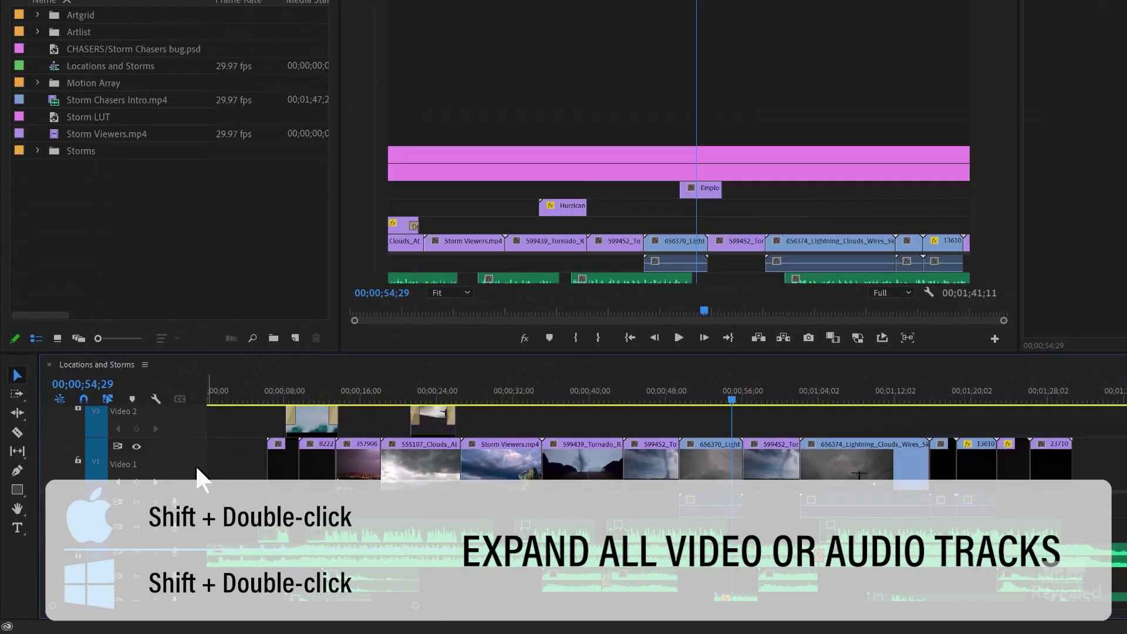
{"action": "key", "text": "grave"}
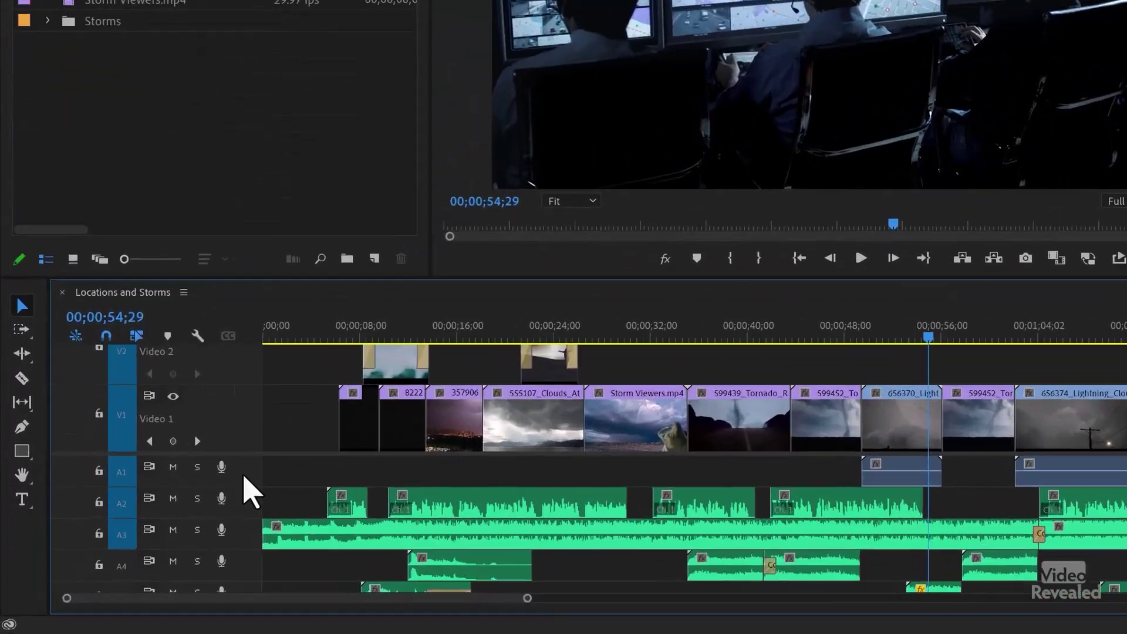
{"action": "key", "text": "alt+equal"}
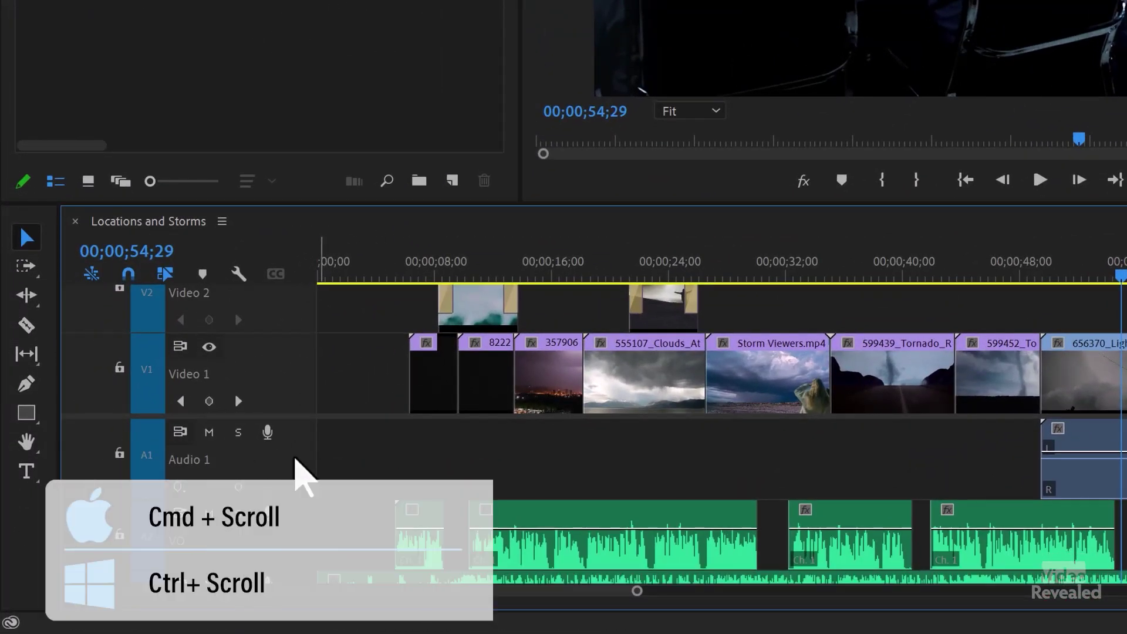
Look through the audio tracks down to the Mix track in the Locations and Storms timeline.
{"action": "scroll", "coordinate": [297, 470], "scroll_direction": "down", "scroll_amount": 3}
{"action": "scroll", "coordinate": [295, 469], "scroll_direction": "down", "scroll_amount": 8}
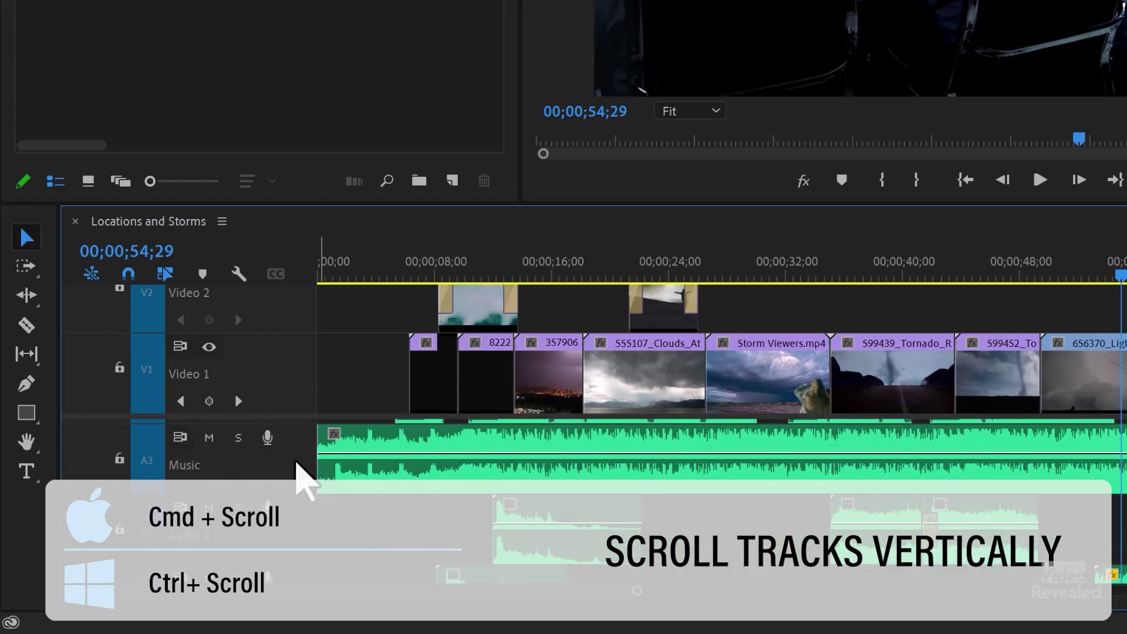
{"action": "scroll", "coordinate": [297, 503], "scroll_direction": "down", "scroll_amount": 3}
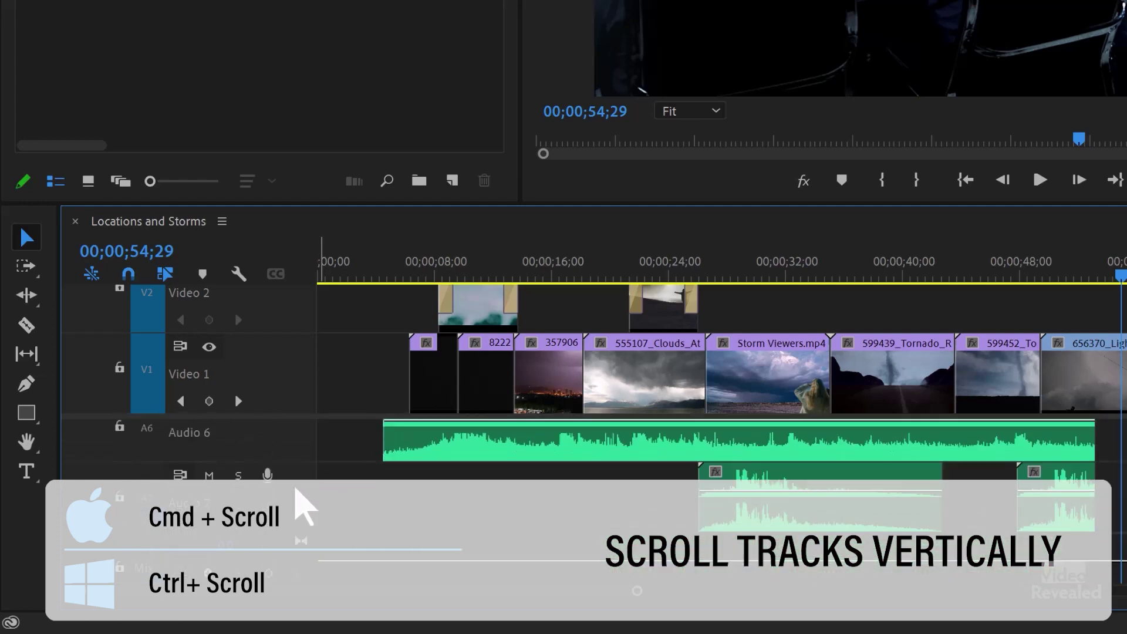
{"action": "scroll", "coordinate": [302, 503], "scroll_direction": "up", "scroll_amount": 2}
{"action": "scroll", "coordinate": [297, 492], "scroll_direction": "up", "scroll_amount": 6}
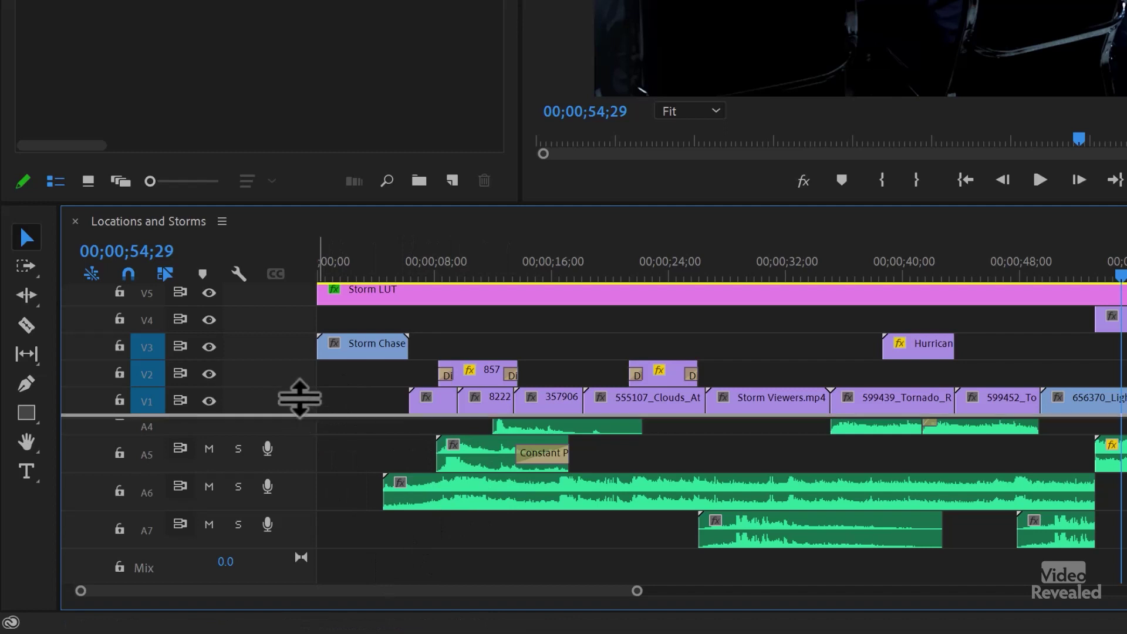
{"action": "scroll", "coordinate": [299, 301], "scroll_direction": "down", "scroll_amount": 3}
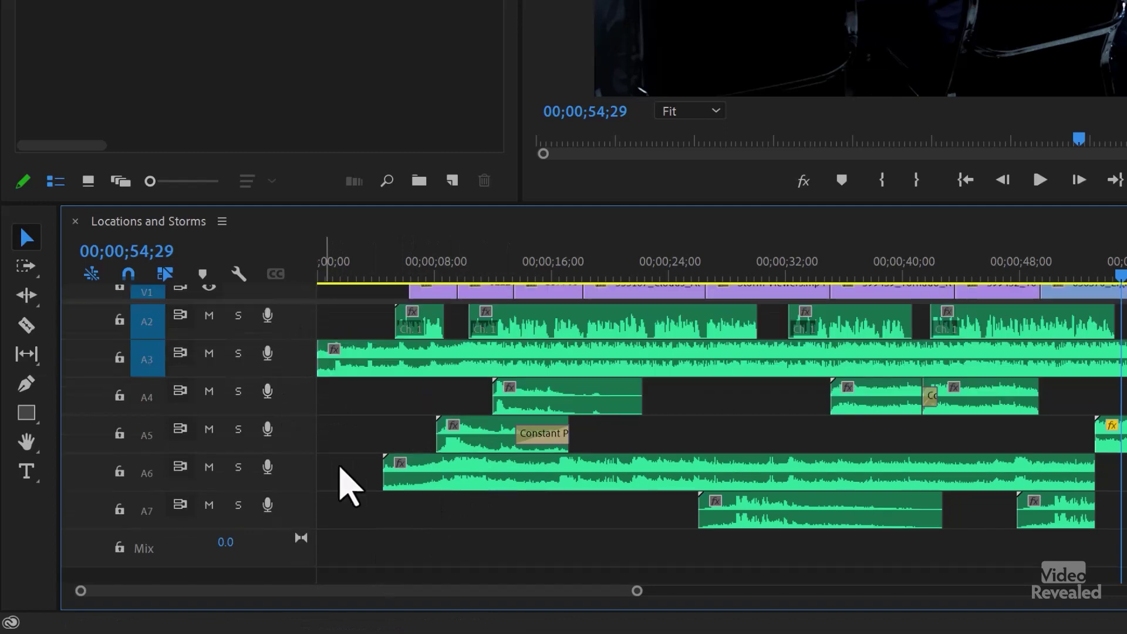
Increase the audio and video track heights, and reposition the divider between the two track groups.
{"action": "key", "text": "alt+equal"}
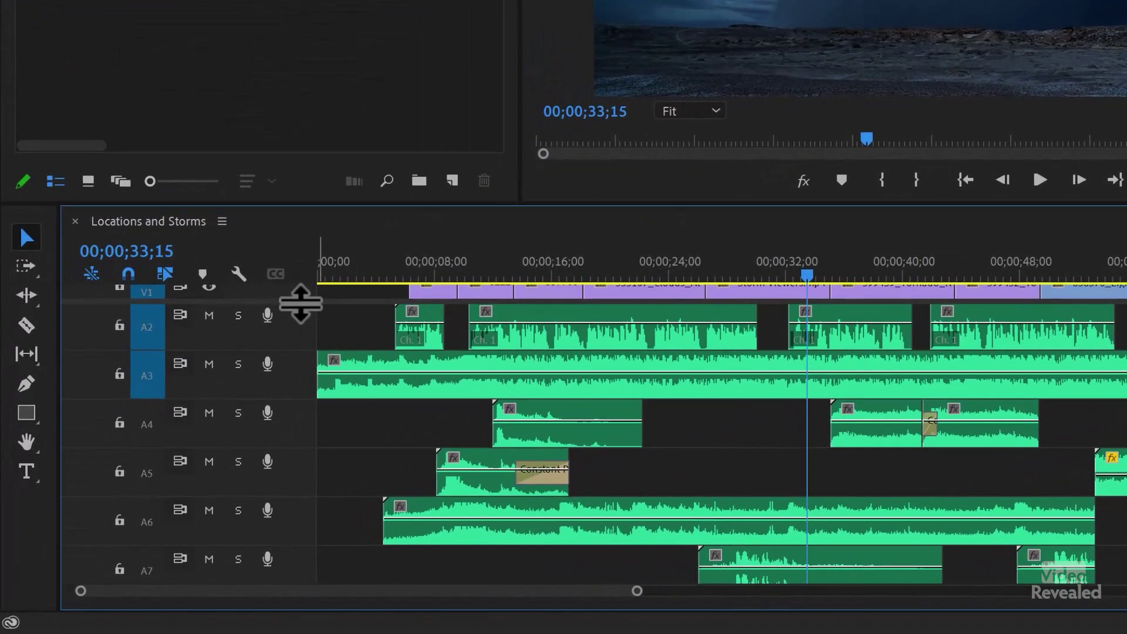
{"action": "left_click_drag", "start_coordinate": [298, 387], "coordinate": [277, 536]}
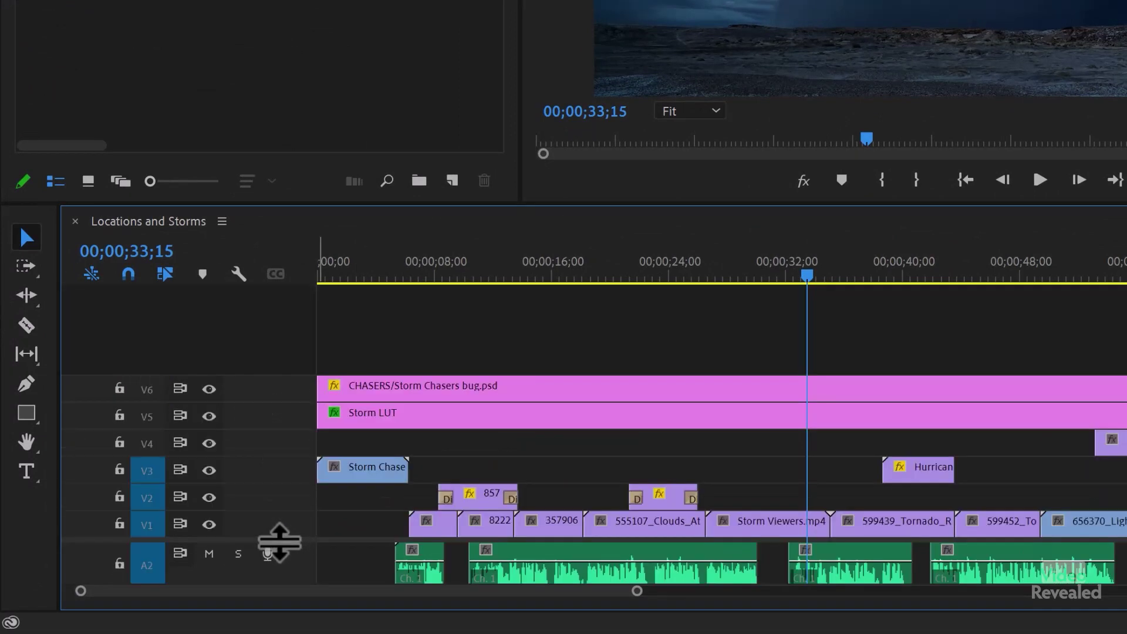
{"action": "left_click_drag", "start_coordinate": [298, 533], "coordinate": [298, 528]}
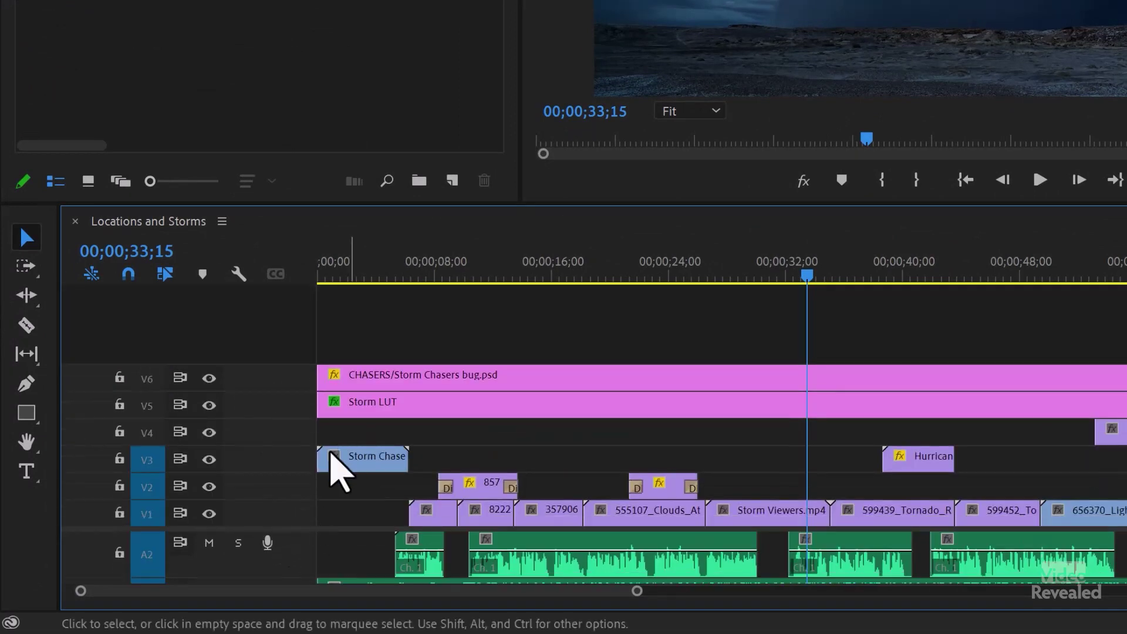
{"action": "scroll", "coordinate": [272, 466], "scroll_direction": "up", "scroll_amount": 2}
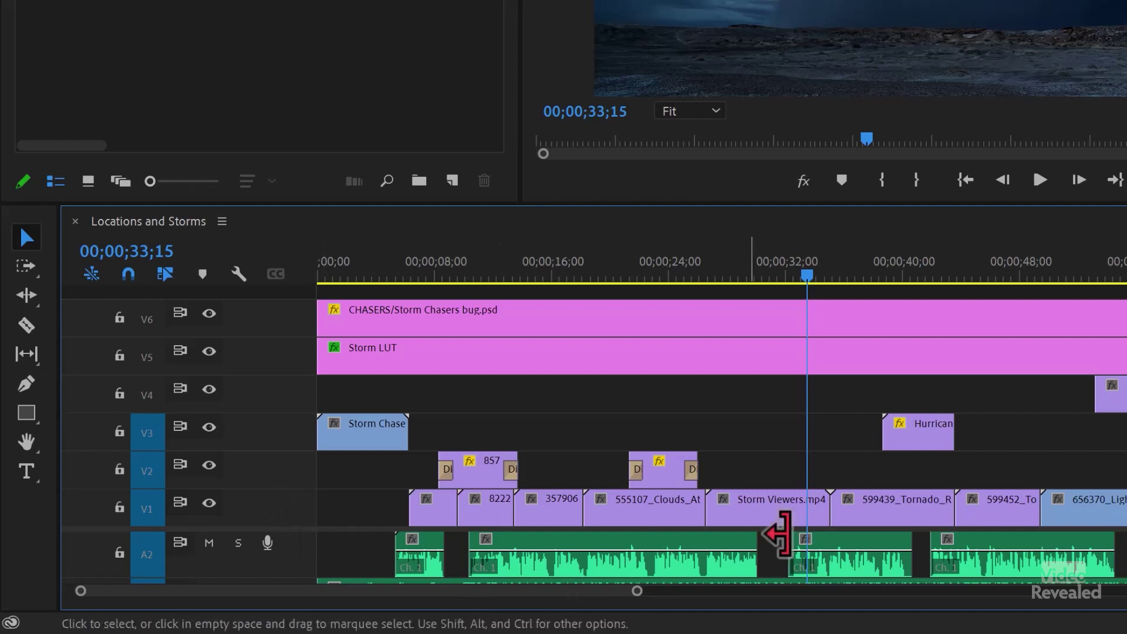
{"action": "left_click_drag", "start_coordinate": [289, 473], "coordinate": [288, 418]}
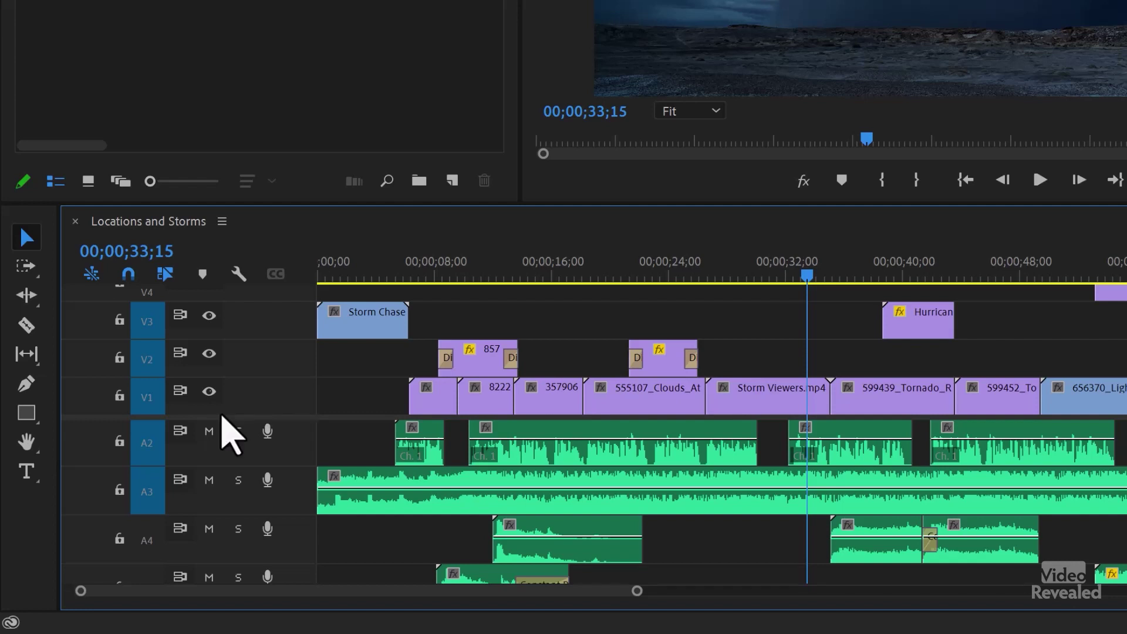
Minimize all the timeline tracks, and expand them all to full height.
{"action": "left_click", "coordinate": [236, 274]}
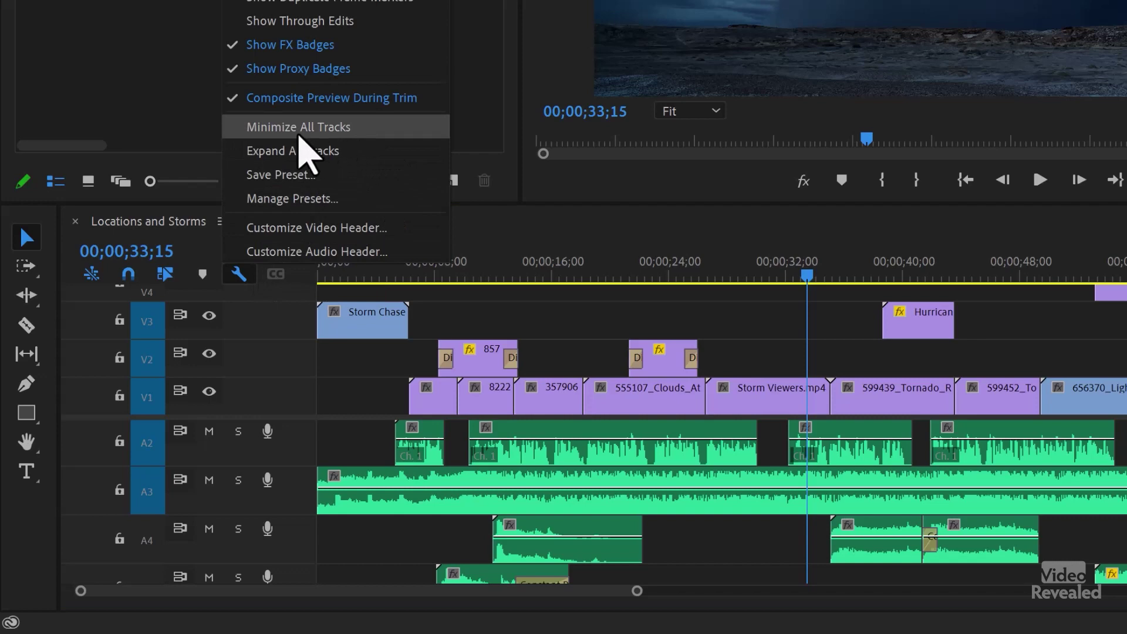
{"action": "left_click", "coordinate": [370, 130]}
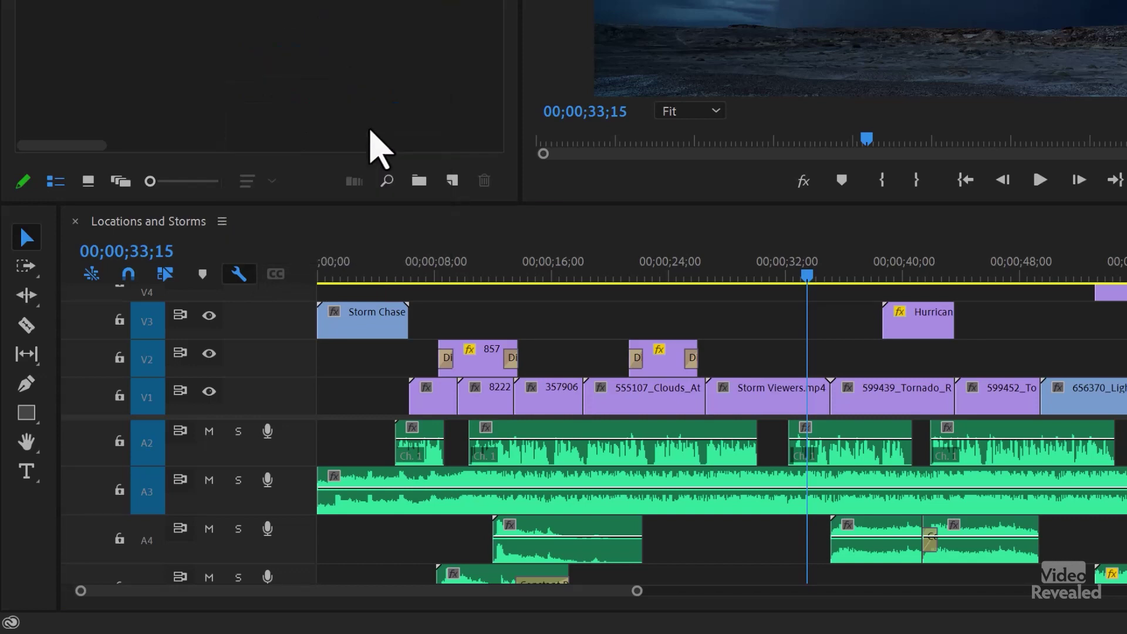
{"action": "left_click", "coordinate": [238, 274]}
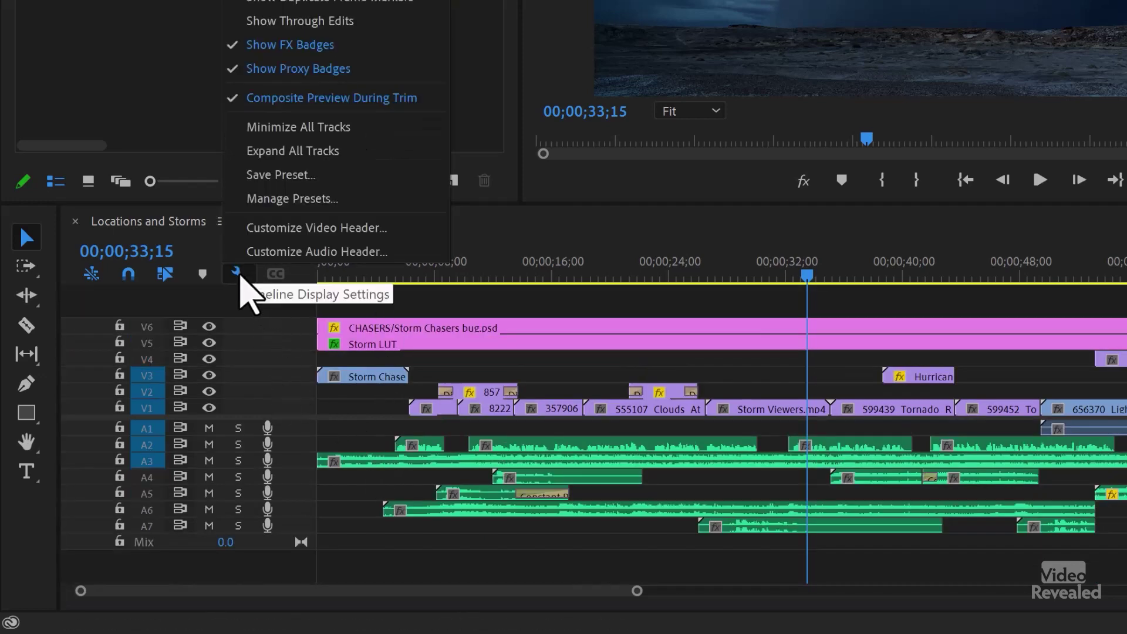
{"action": "left_click", "coordinate": [359, 154]}
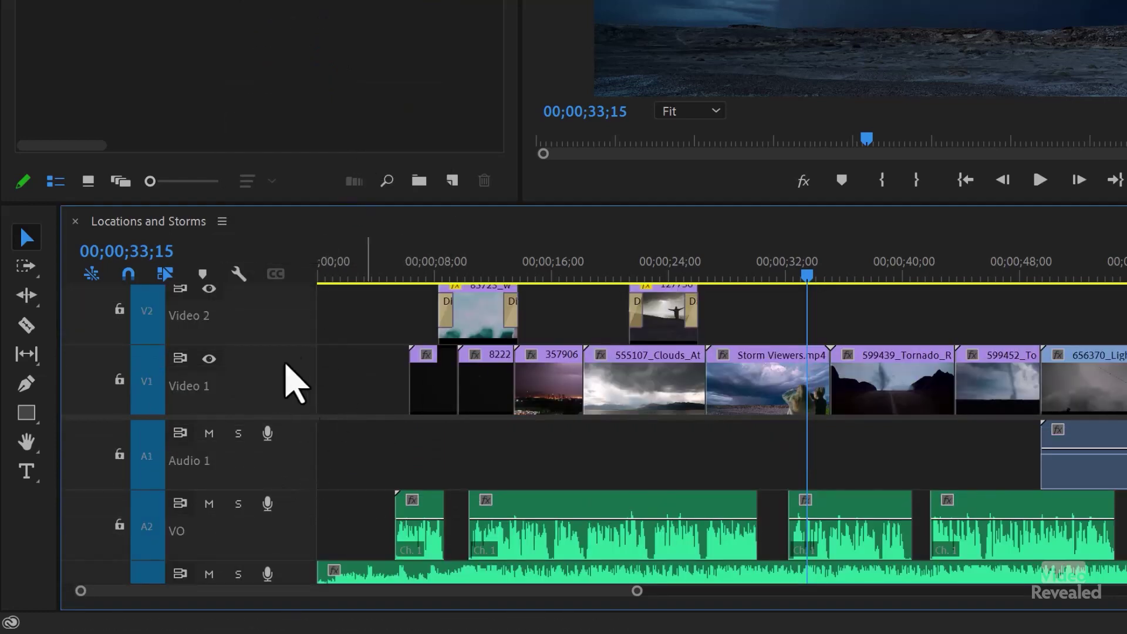
Minimize all the video and audio tracks in the timeline.
{"action": "left_click", "coordinate": [241, 276]}
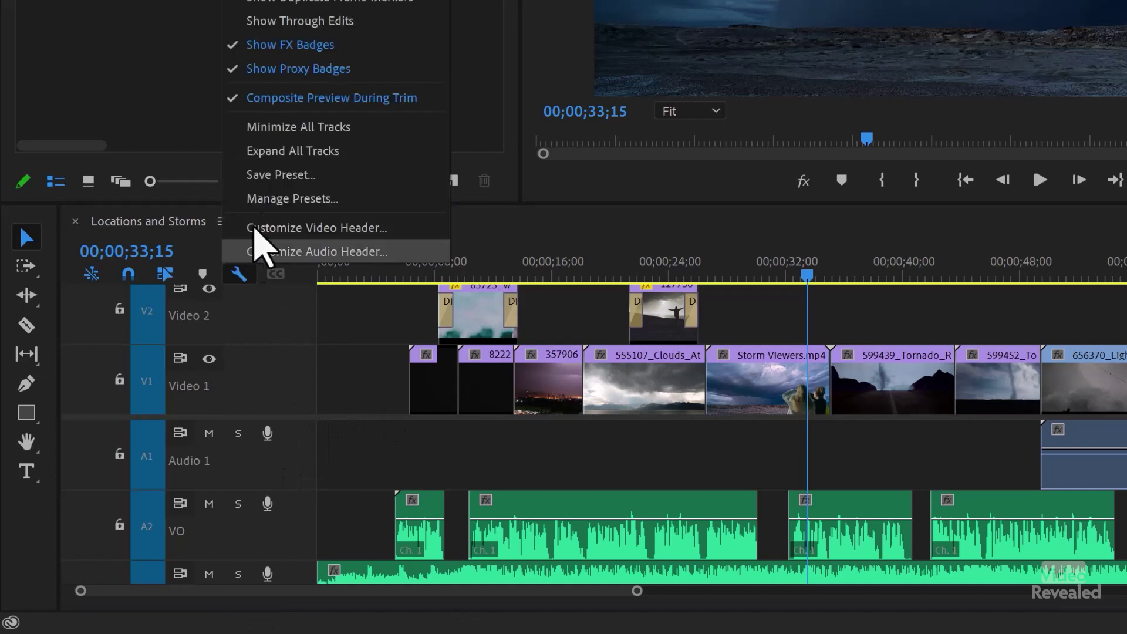
{"action": "left_click", "coordinate": [326, 135]}
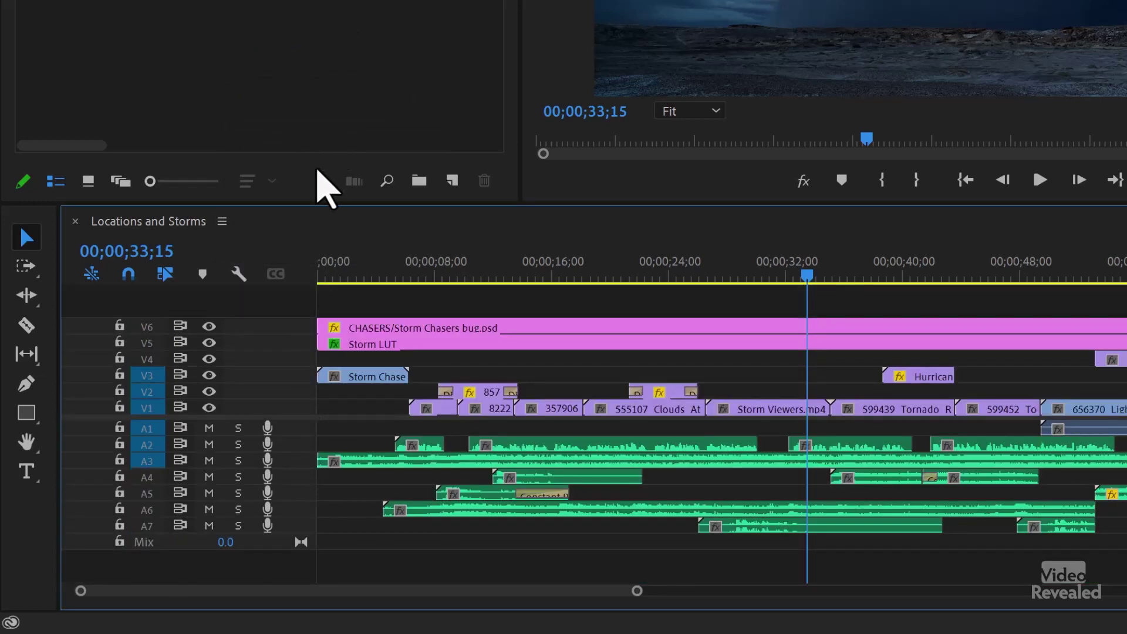
{"action": "left_click", "coordinate": [238, 275]}
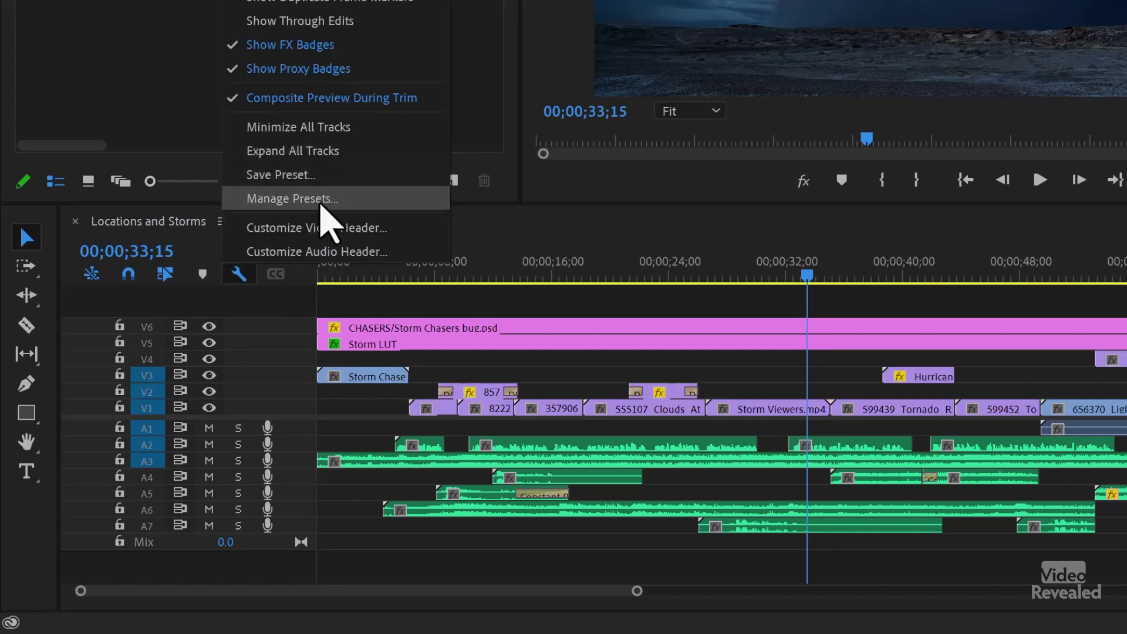
{"action": "left_click", "coordinate": [286, 400]}
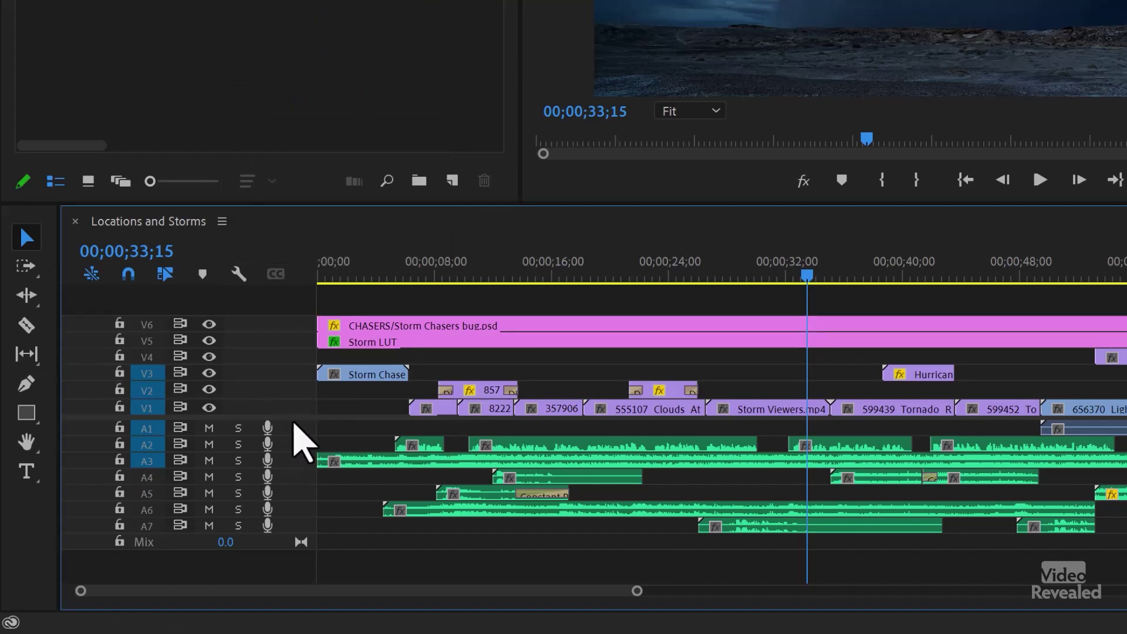
Raise the divider to give the audio section more room, and increase the height of all audio tracks.
{"action": "left_click_drag", "start_coordinate": [296, 418], "coordinate": [305, 329]}
{"action": "key", "text": "alt+equal"}
{"action": "key", "text": "alt+equal"}
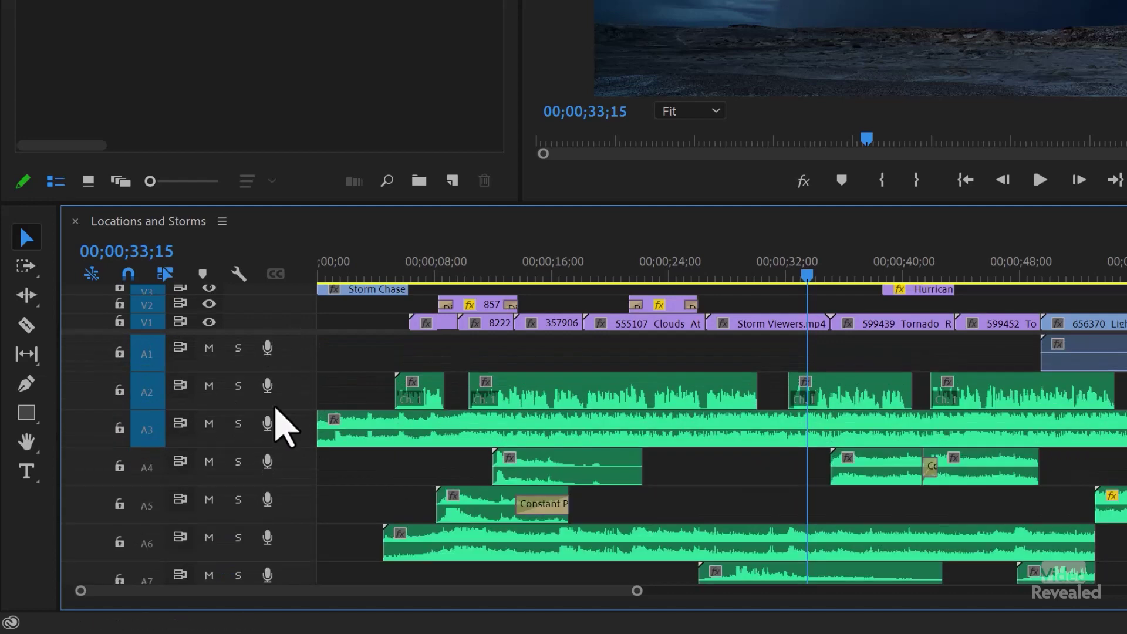
{"action": "key", "text": "alt+equal"}
{"action": "key", "text": "alt+minus"}
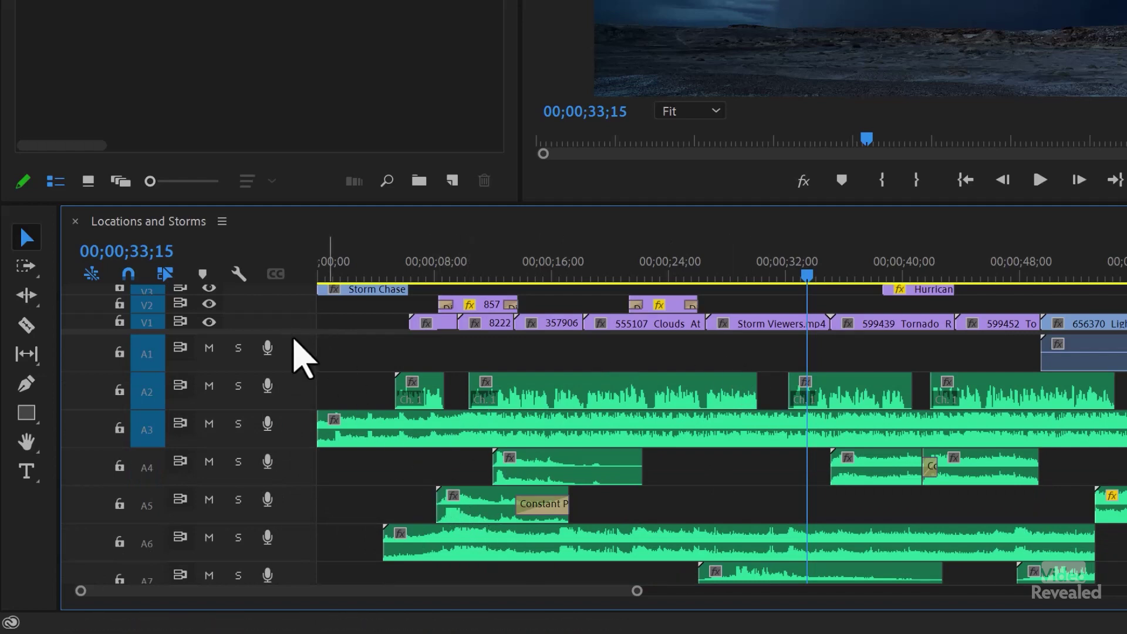
Save the current track heights as a preset named "All Audio" with the keyboard shortcut set to None.
{"action": "left_click", "coordinate": [239, 274]}
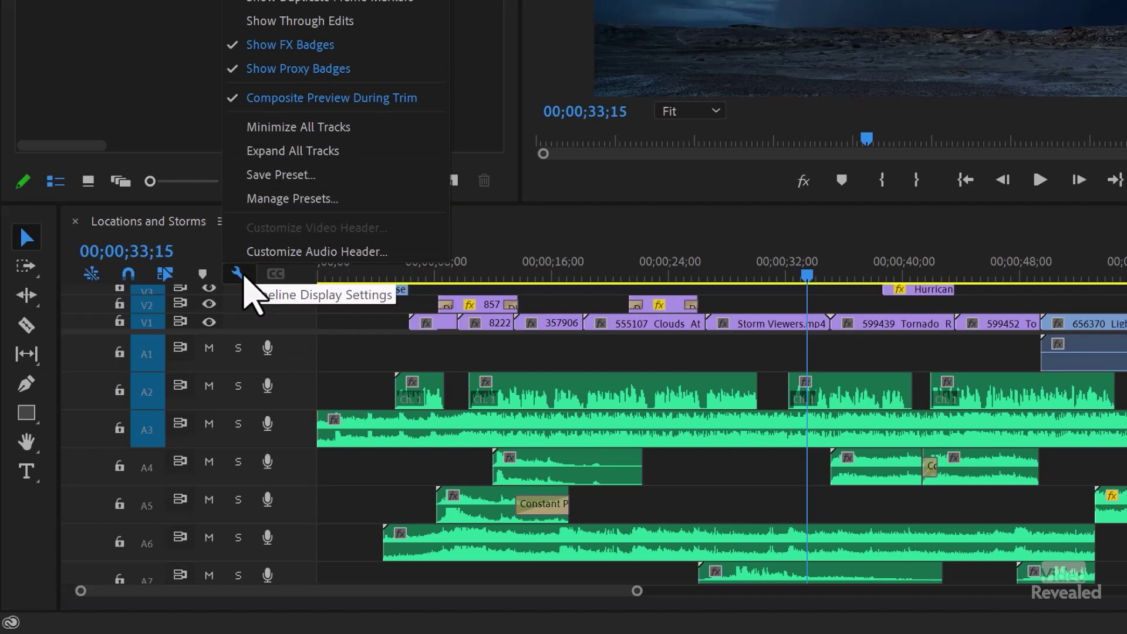
{"action": "left_click", "coordinate": [308, 175]}
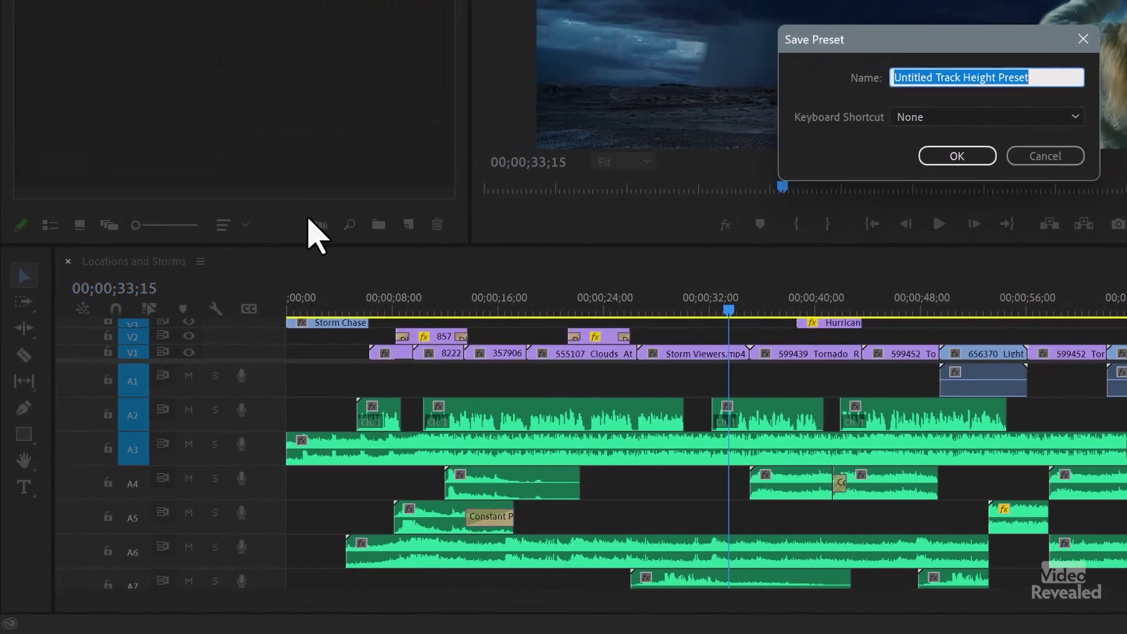
{"action": "type", "text": "All Audio"}
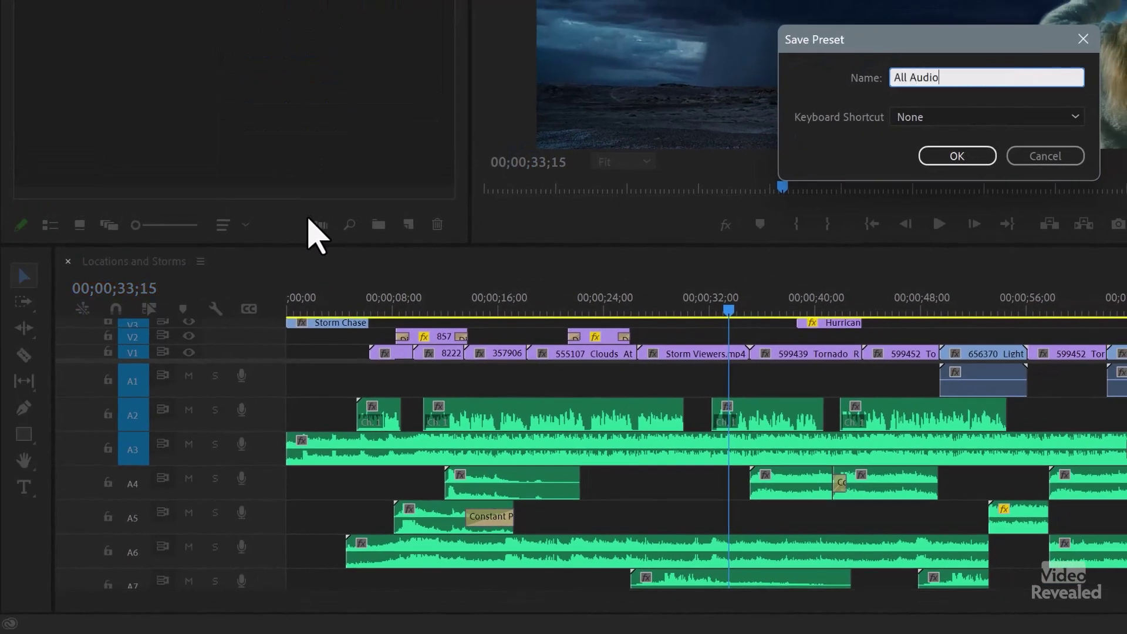
{"action": "left_click", "coordinate": [1031, 121]}
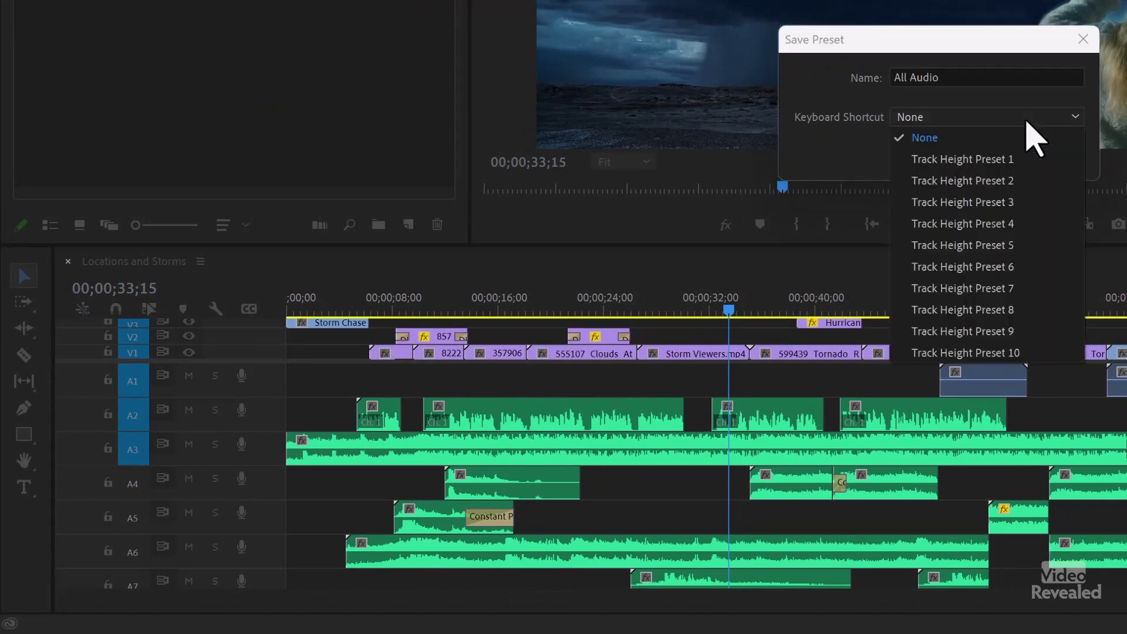
{"action": "left_click", "coordinate": [1009, 160]}
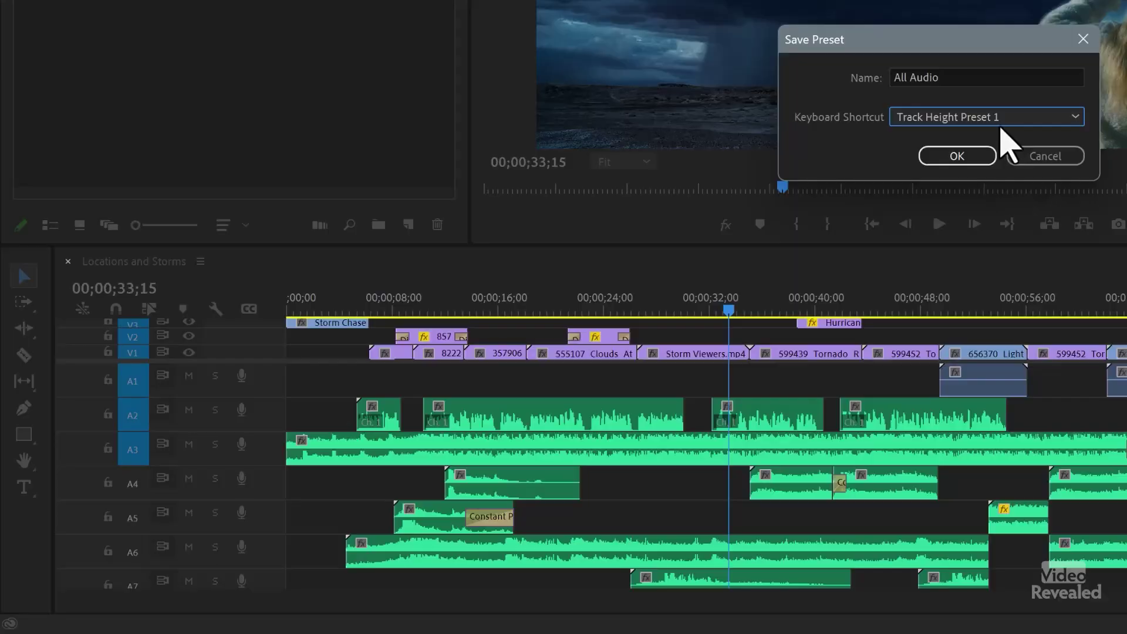
{"action": "left_click", "coordinate": [999, 117]}
{"action": "left_click", "coordinate": [942, 139]}
{"action": "left_click", "coordinate": [968, 155]}
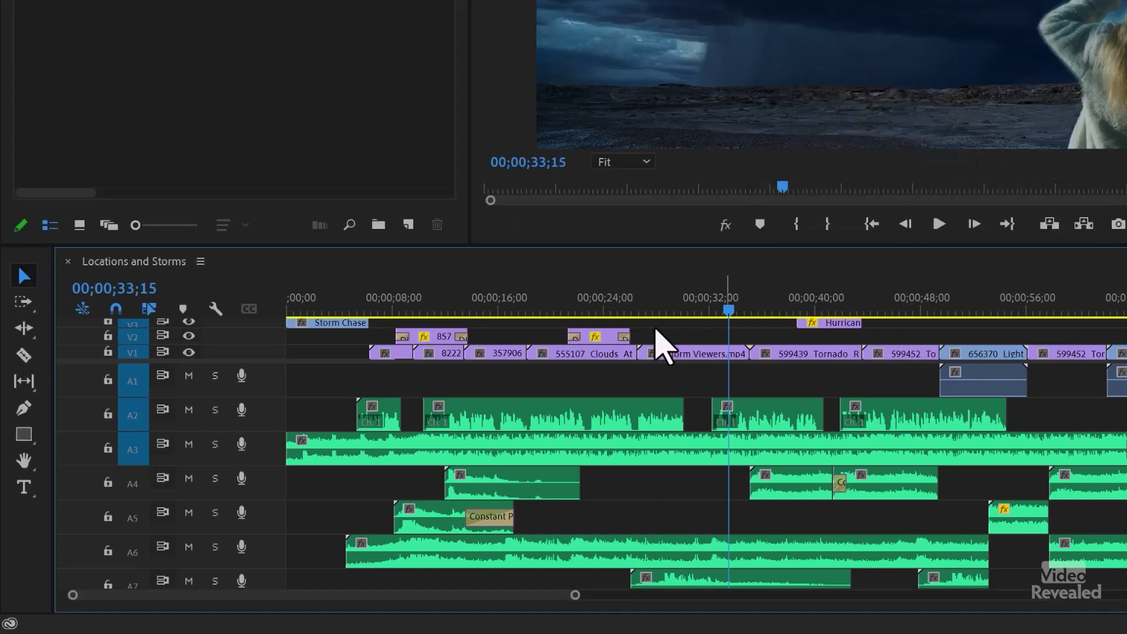
Shrink all audio tracks, lower the divider to give the video section more room, and increase the height of all video tracks.
{"action": "key", "text": "alt+minus"}
{"action": "key", "text": "alt+minus"}
{"action": "key", "text": "alt+minus"}
{"action": "key", "text": "alt+minus"}
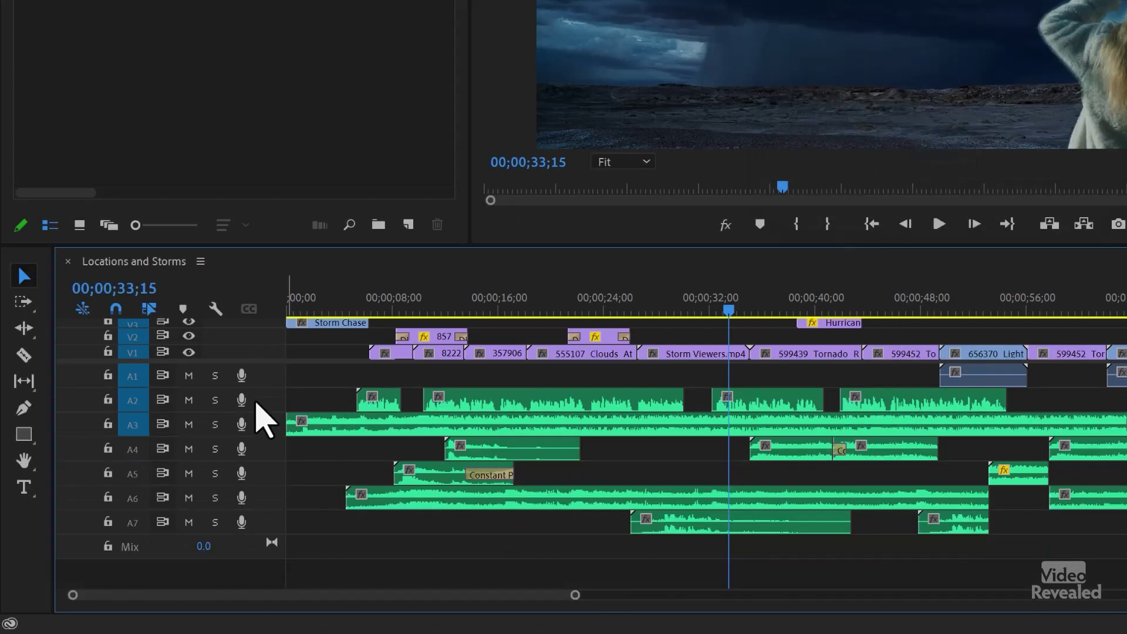
{"action": "left_click_drag", "start_coordinate": [264, 361], "coordinate": [254, 520]}
{"action": "key", "text": "ctrl+equal"}
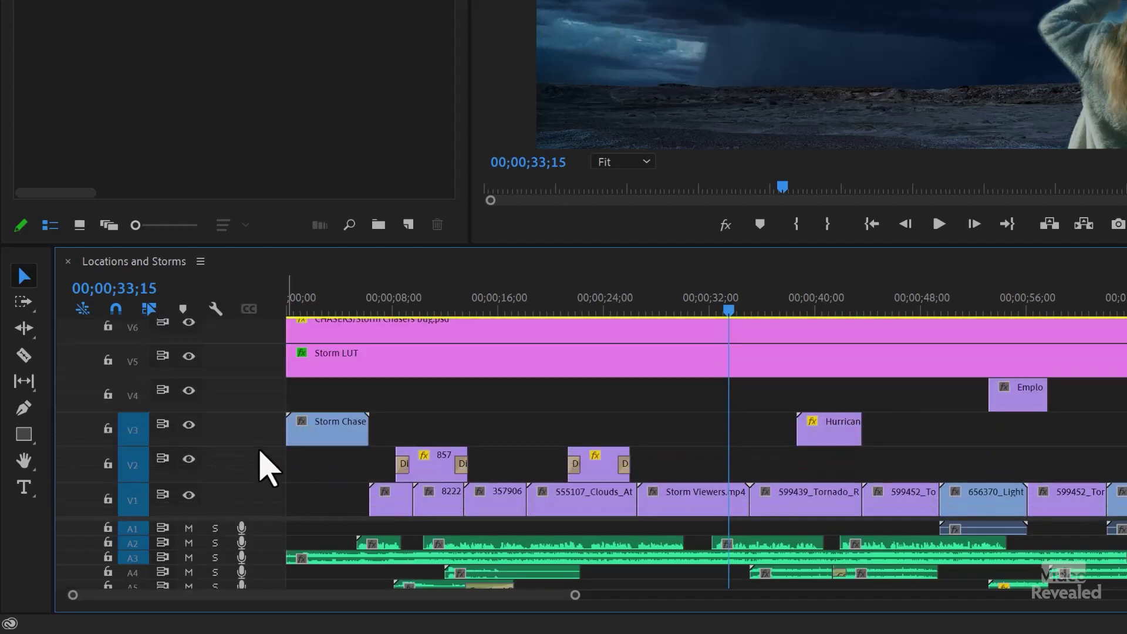
Save the current track heights as a preset named "All Video".
{"action": "left_click", "coordinate": [216, 309]}
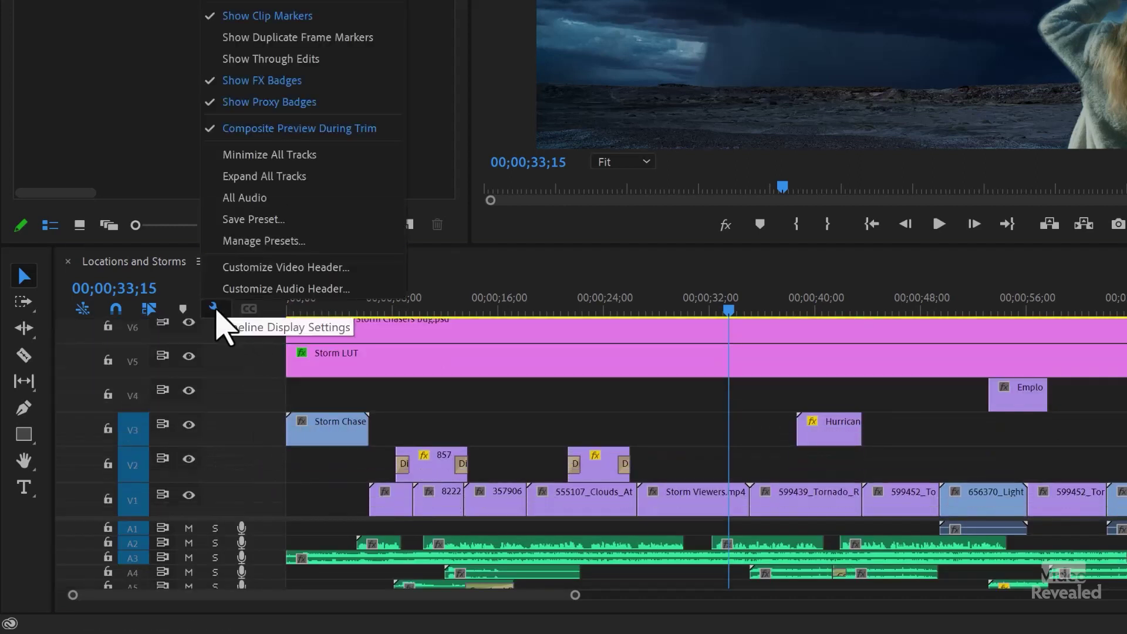
{"action": "left_click", "coordinate": [284, 223]}
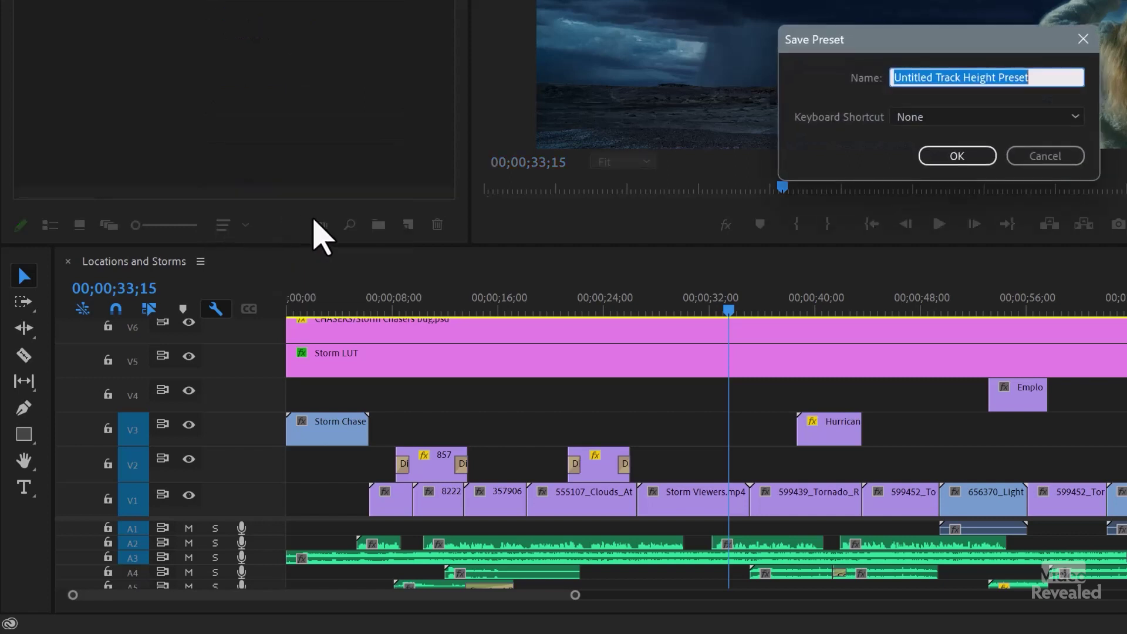
{"action": "type", "text": "All Video"}
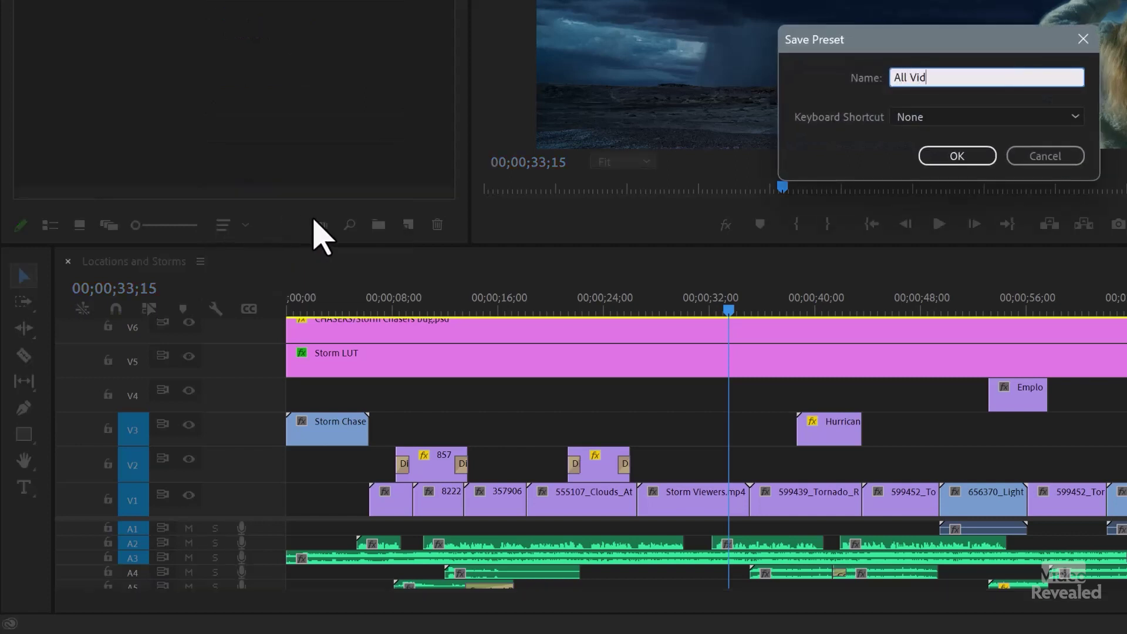
{"action": "left_click", "coordinate": [948, 159]}
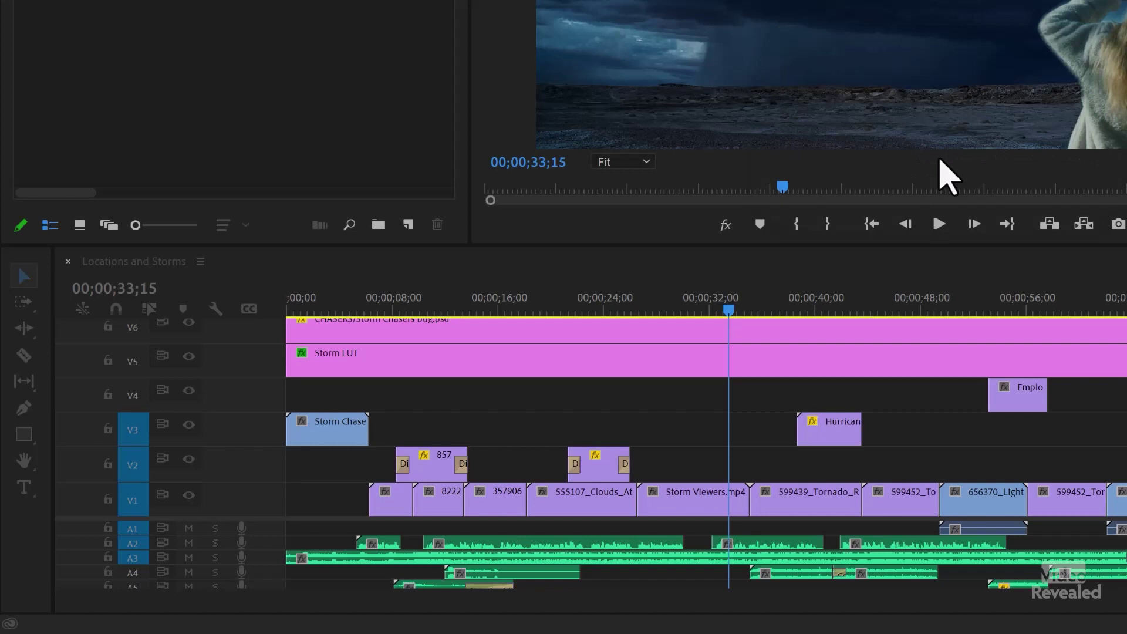
Apply the All Audio track height preset, and switch to the All Video preset.
{"action": "left_click", "coordinate": [215, 310]}
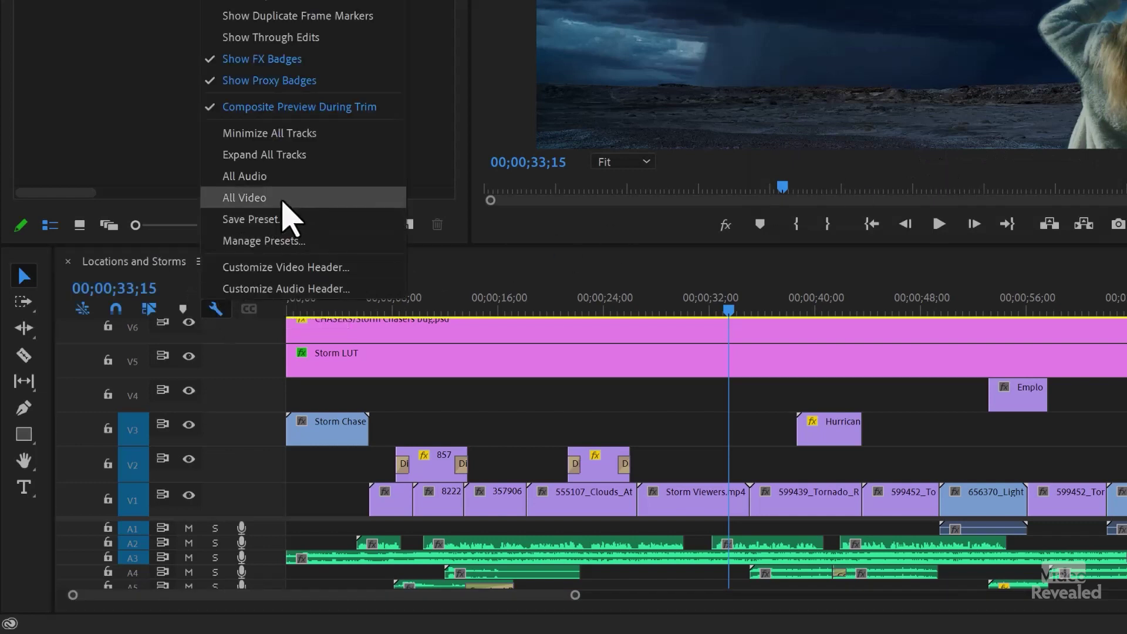
{"action": "left_click", "coordinate": [283, 177]}
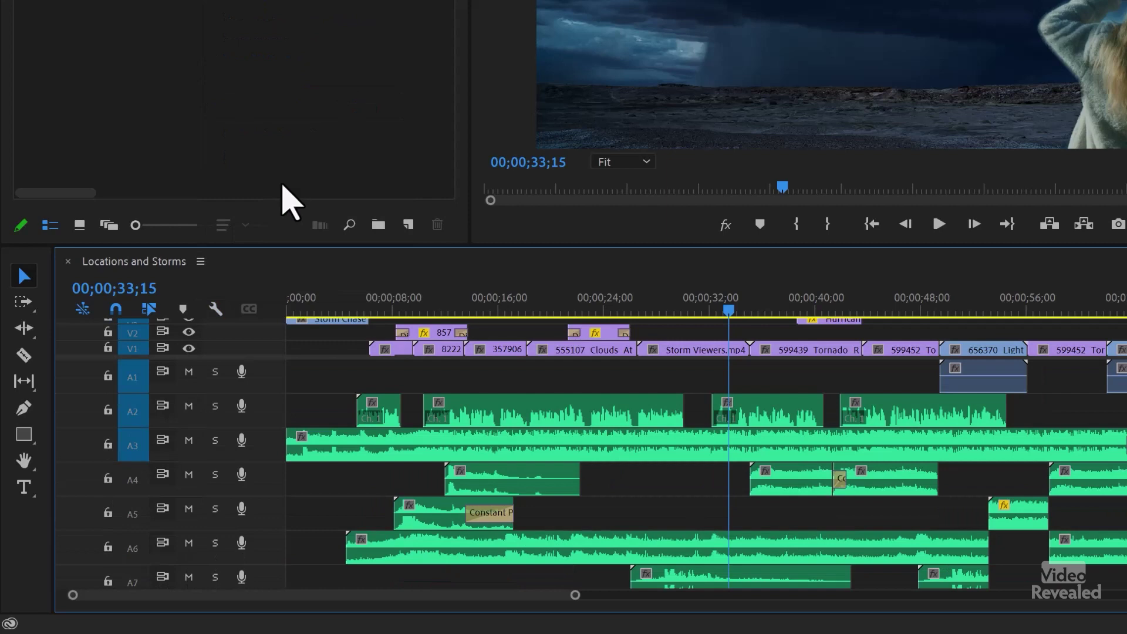
{"action": "left_click", "coordinate": [216, 311]}
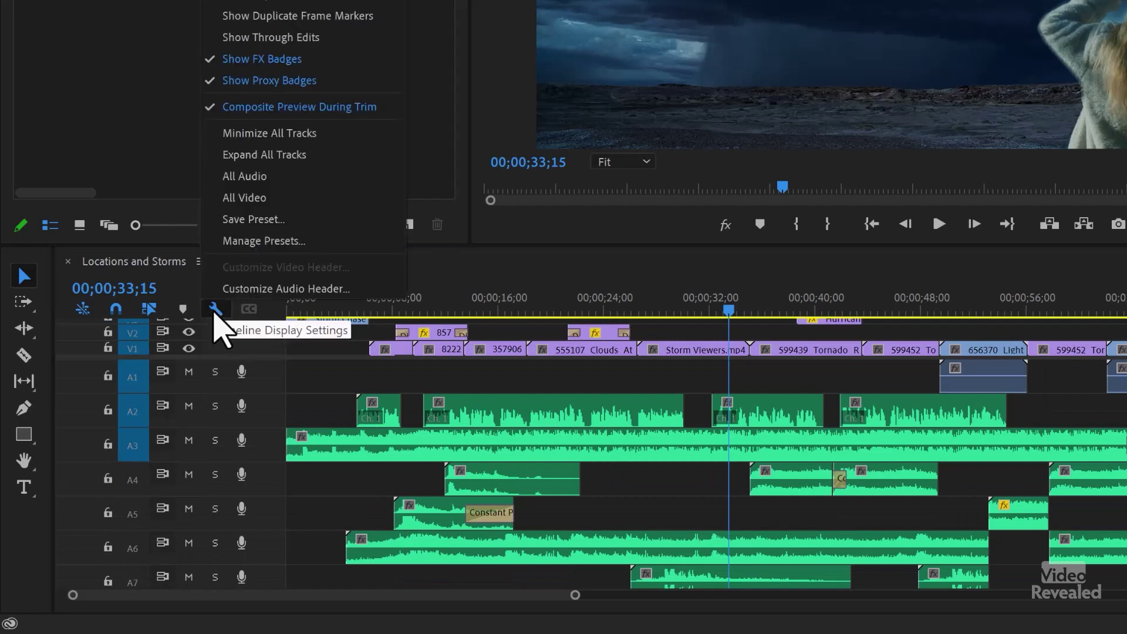
{"action": "left_click", "coordinate": [283, 199]}
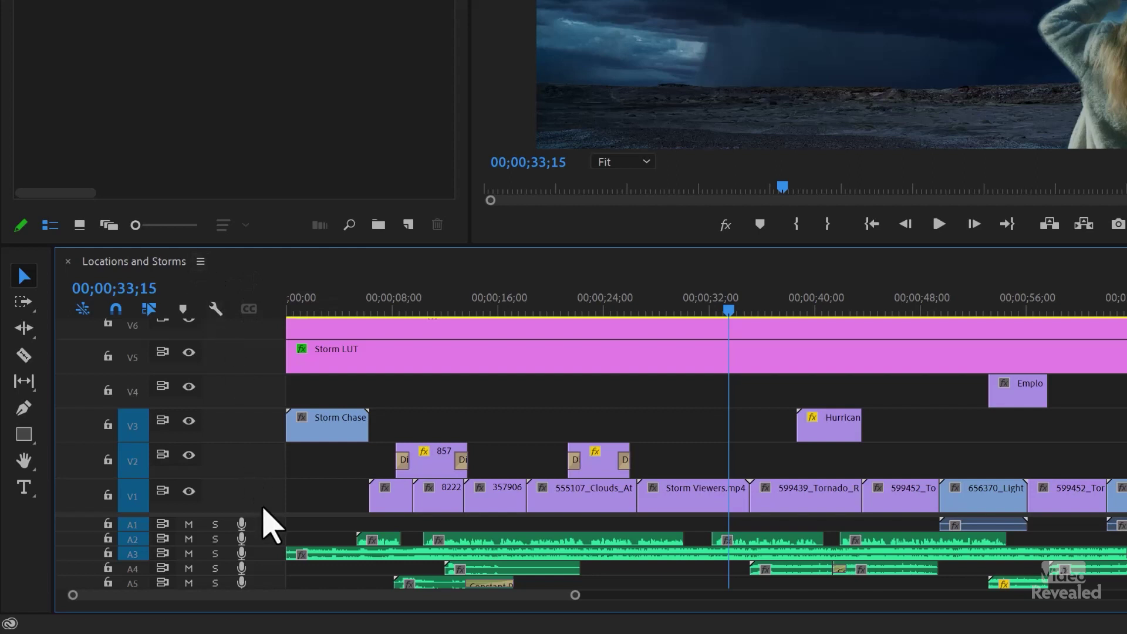
Raise the divider to balance the video and audio sections, and save the layout as a preset named "Default".
{"action": "left_click_drag", "start_coordinate": [273, 515], "coordinate": [282, 415]}
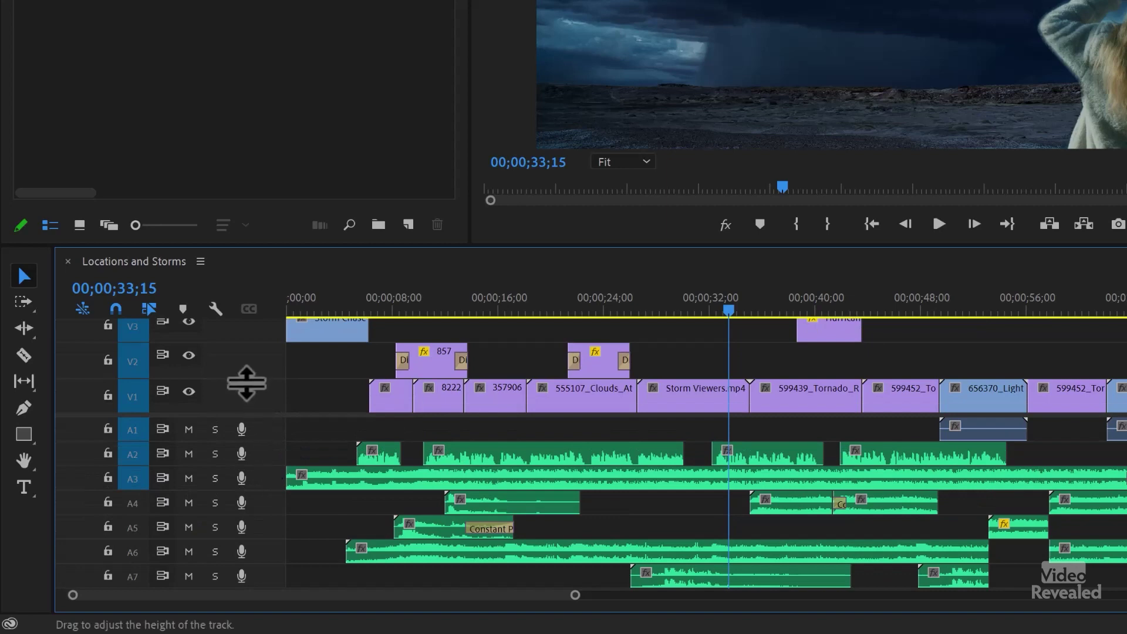
{"action": "left_click", "coordinate": [215, 311]}
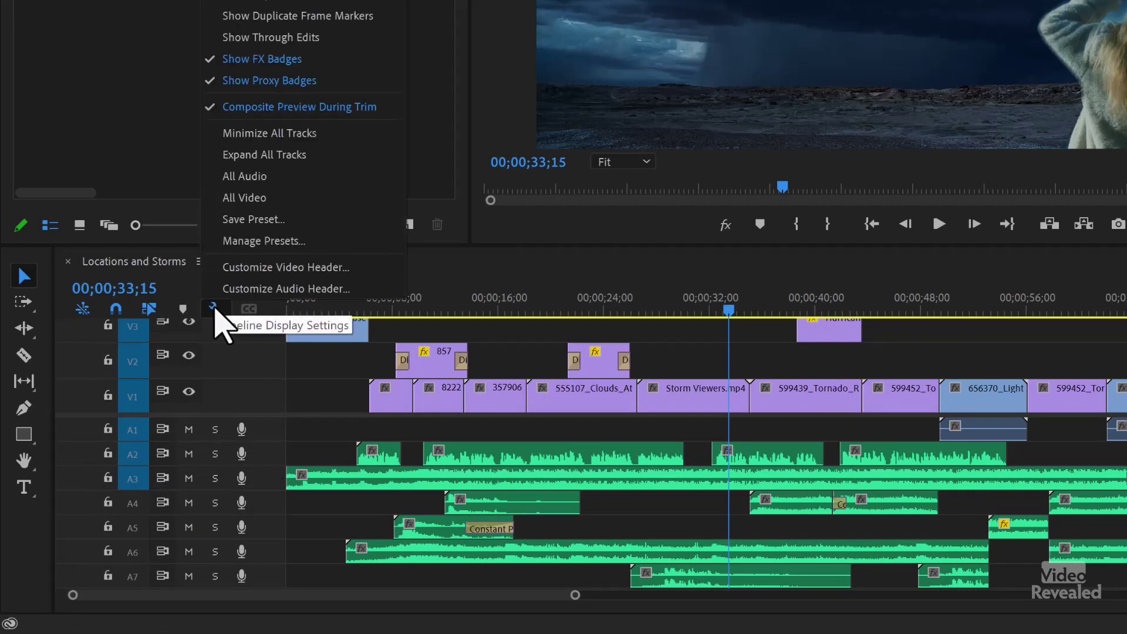
{"action": "left_click", "coordinate": [282, 220]}
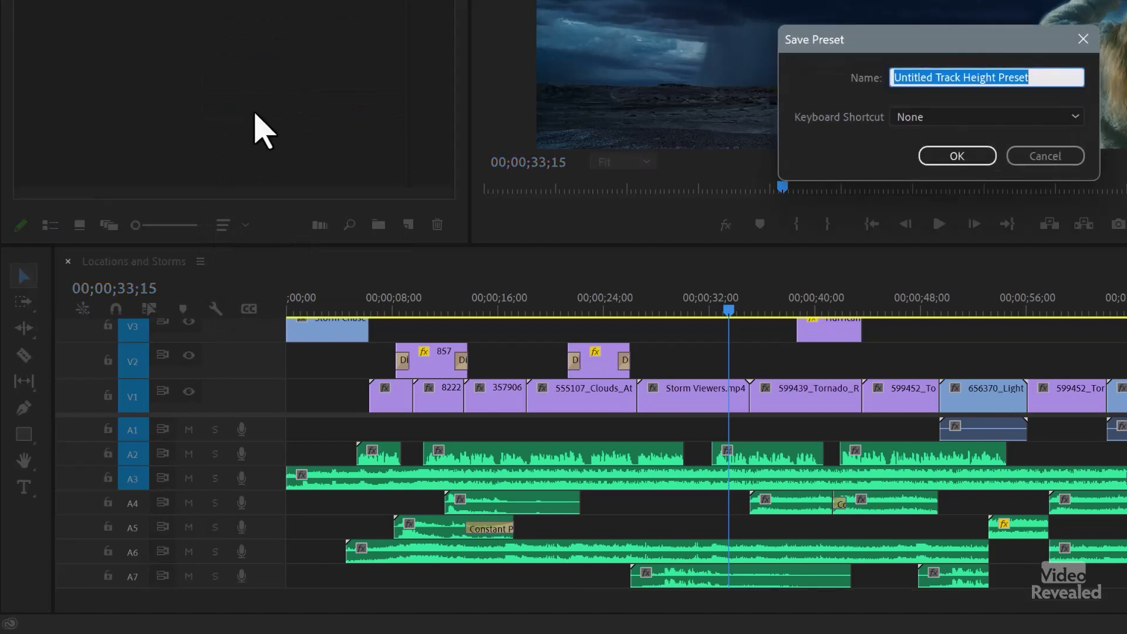
{"action": "type", "text": "Default"}
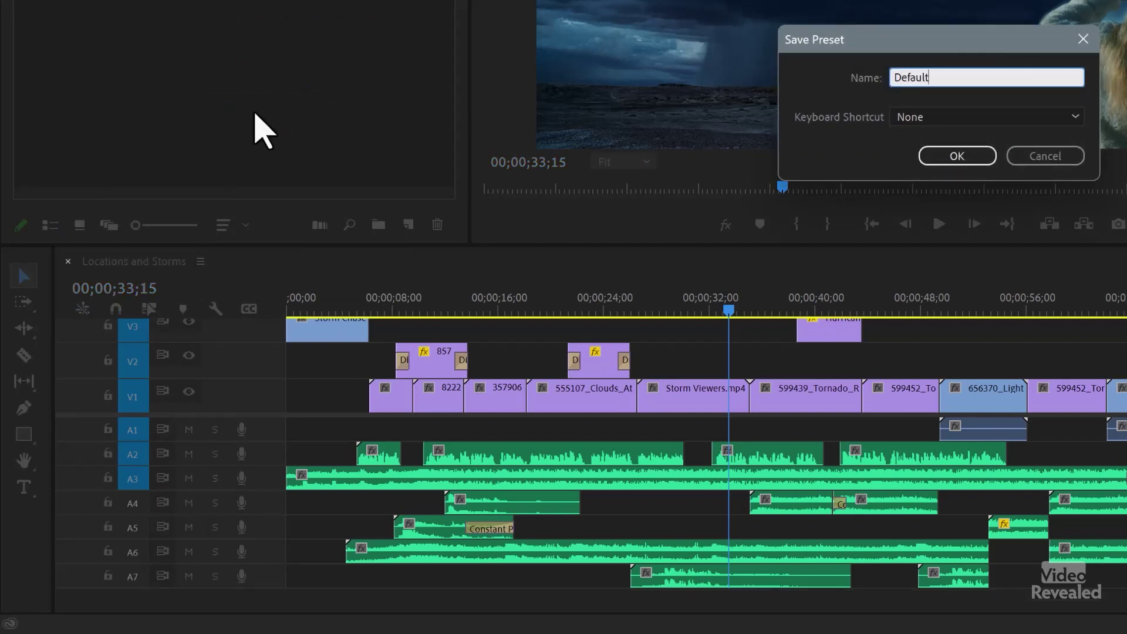
{"action": "key", "text": "Return"}
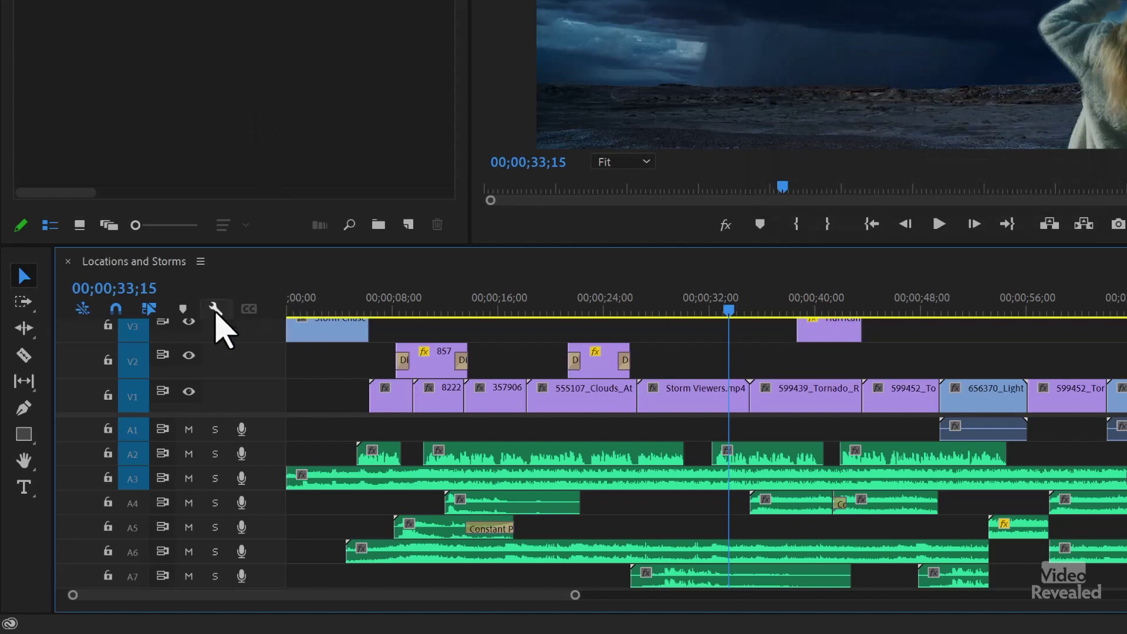
Switch the timeline through the All Video, All Audio and Default track height presets in turn.
{"action": "left_click", "coordinate": [215, 310]}
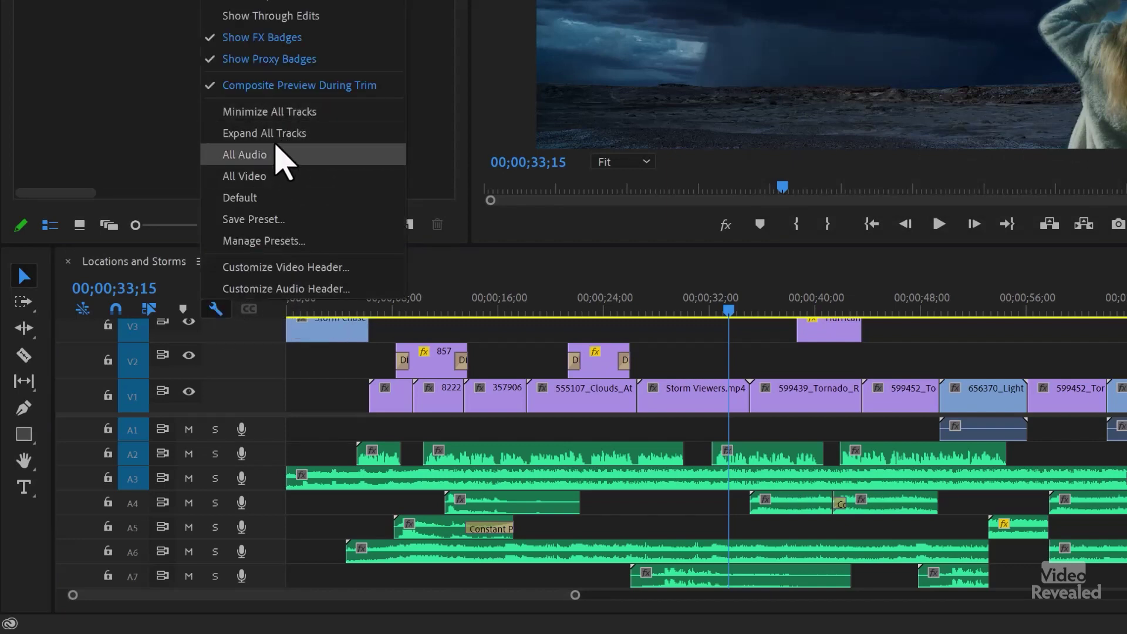
{"action": "left_click", "coordinate": [270, 177]}
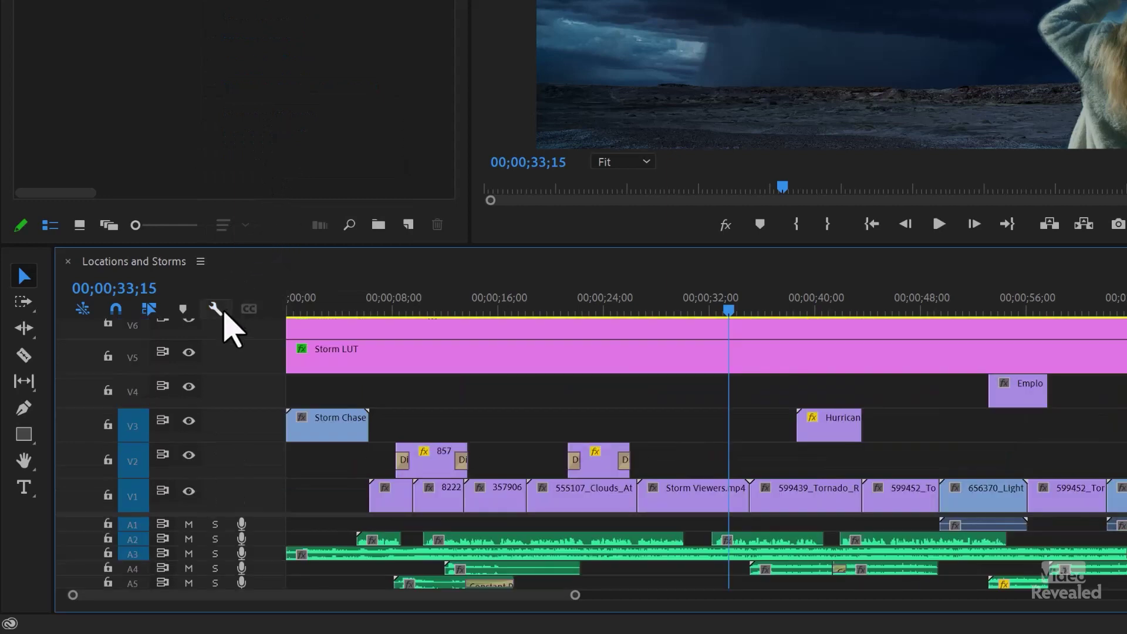
{"action": "left_click", "coordinate": [222, 312]}
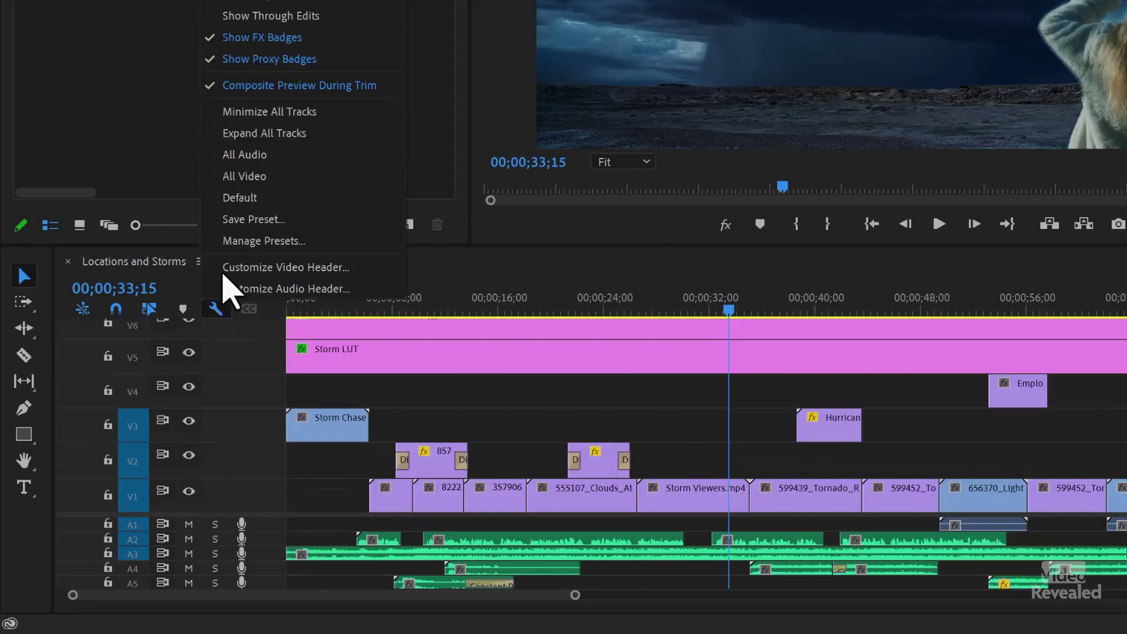
{"action": "left_click", "coordinate": [261, 157]}
{"action": "left_click", "coordinate": [224, 313]}
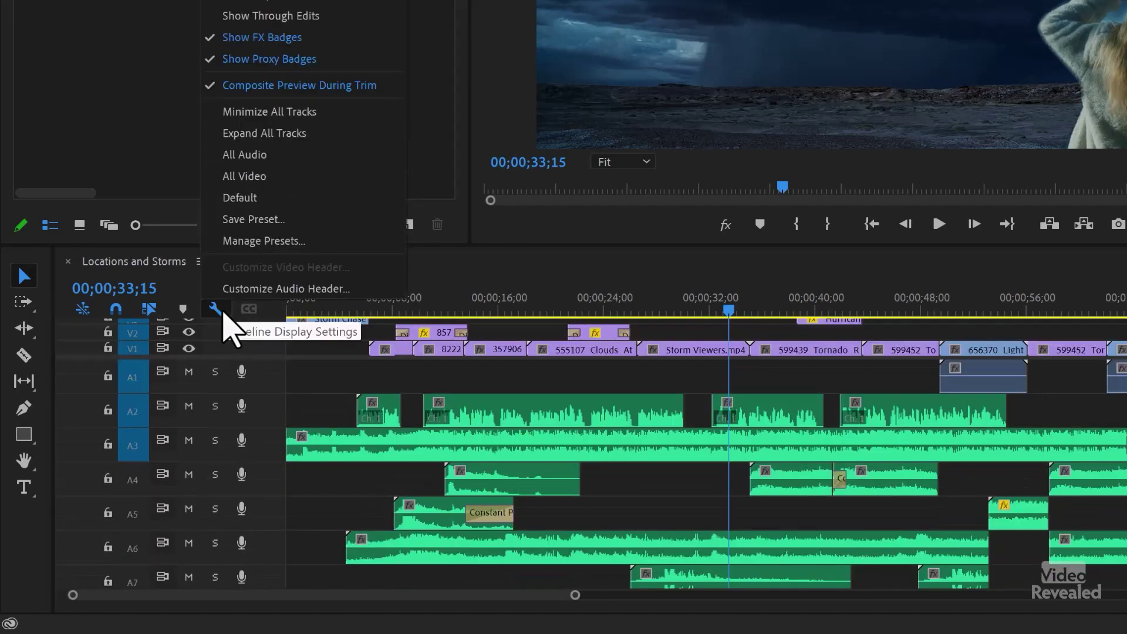
{"action": "left_click", "coordinate": [267, 219]}
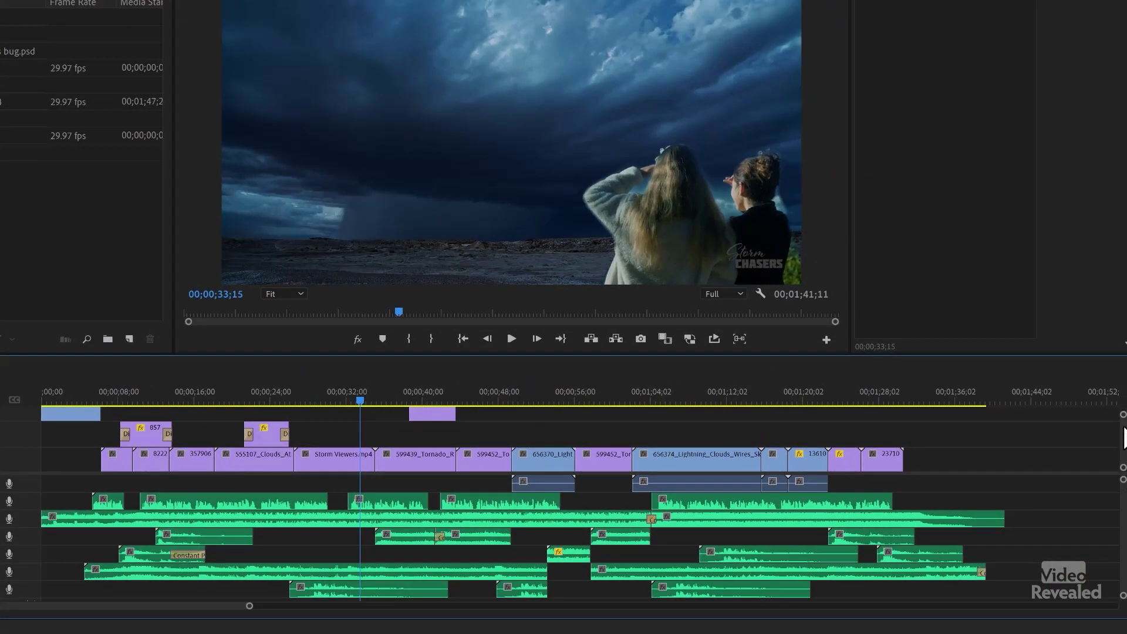
Scroll vertically through the video tracks and the audio tracks separately to examine the tracks hidden from view.
{"action": "scroll", "coordinate": [1122, 428], "scroll_direction": "up", "scroll_amount": 2}
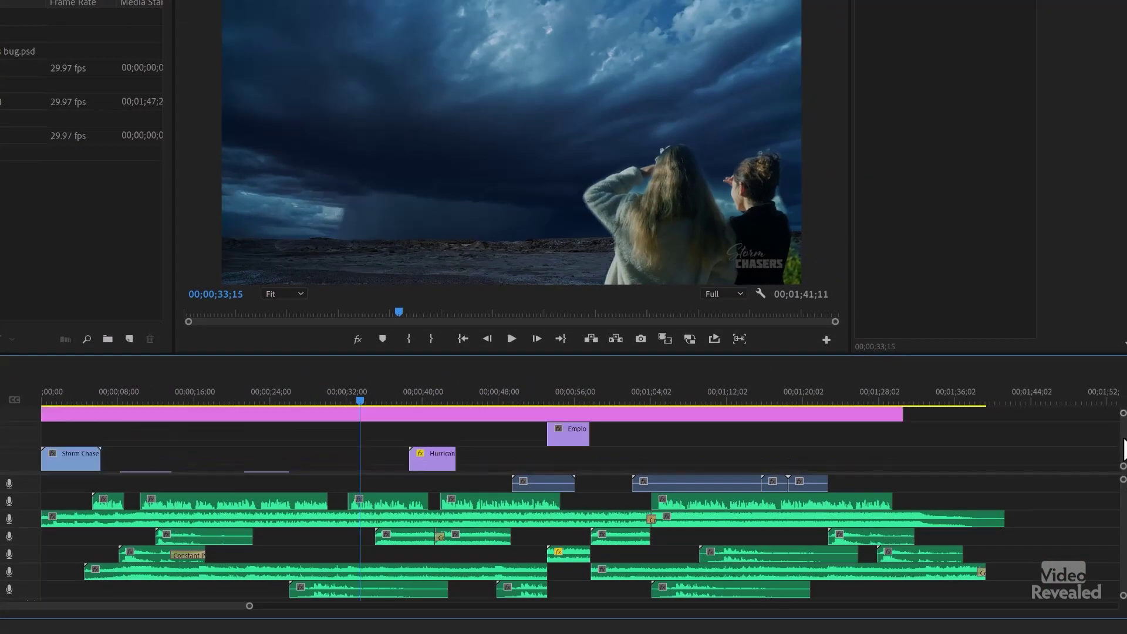
{"action": "scroll", "coordinate": [1123, 449], "scroll_direction": "down", "scroll_amount": 2}
{"action": "scroll", "coordinate": [1123, 449], "scroll_direction": "up", "scroll_amount": 2}
{"action": "scroll", "coordinate": [1123, 449], "scroll_direction": "down", "scroll_amount": 2}
{"action": "scroll", "coordinate": [1123, 449], "scroll_direction": "up", "scroll_amount": 2}
{"action": "scroll", "coordinate": [1123, 449], "scroll_direction": "down", "scroll_amount": 2}
{"action": "scroll", "coordinate": [1123, 449], "scroll_direction": "up", "scroll_amount": 2}
{"action": "scroll", "coordinate": [1123, 449], "scroll_direction": "down", "scroll_amount": 1}
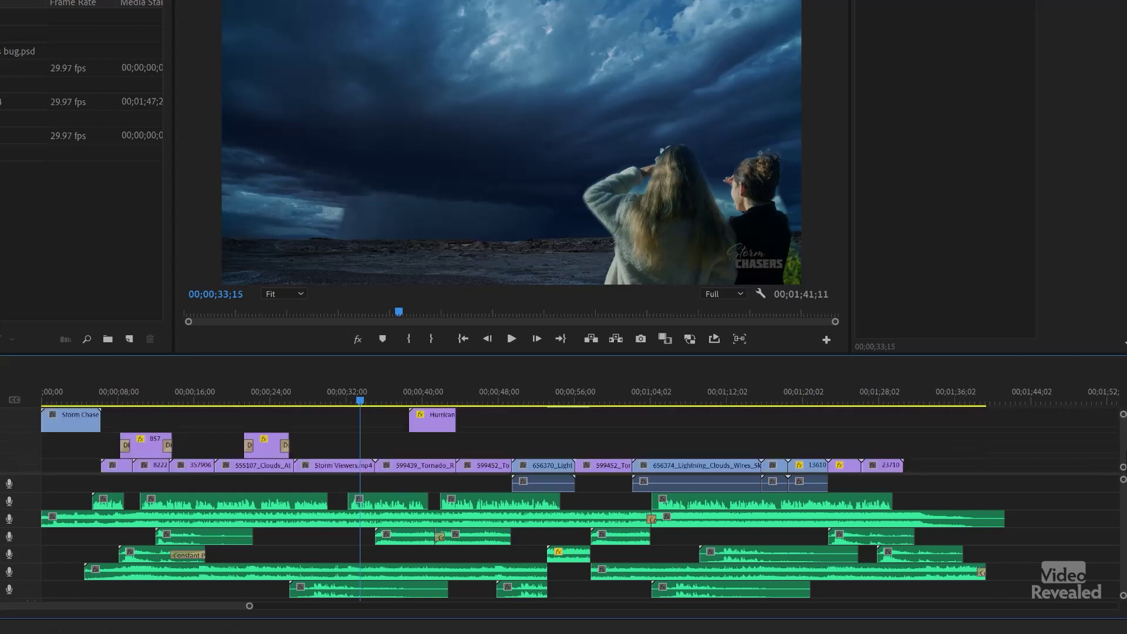
{"action": "scroll", "coordinate": [1123, 449], "scroll_direction": "down", "scroll_amount": 1}
{"action": "scroll", "coordinate": [1, 438], "scroll_direction": "up", "scroll_amount": 2}
{"action": "scroll", "coordinate": [1, 449], "scroll_direction": "down", "scroll_amount": 2}
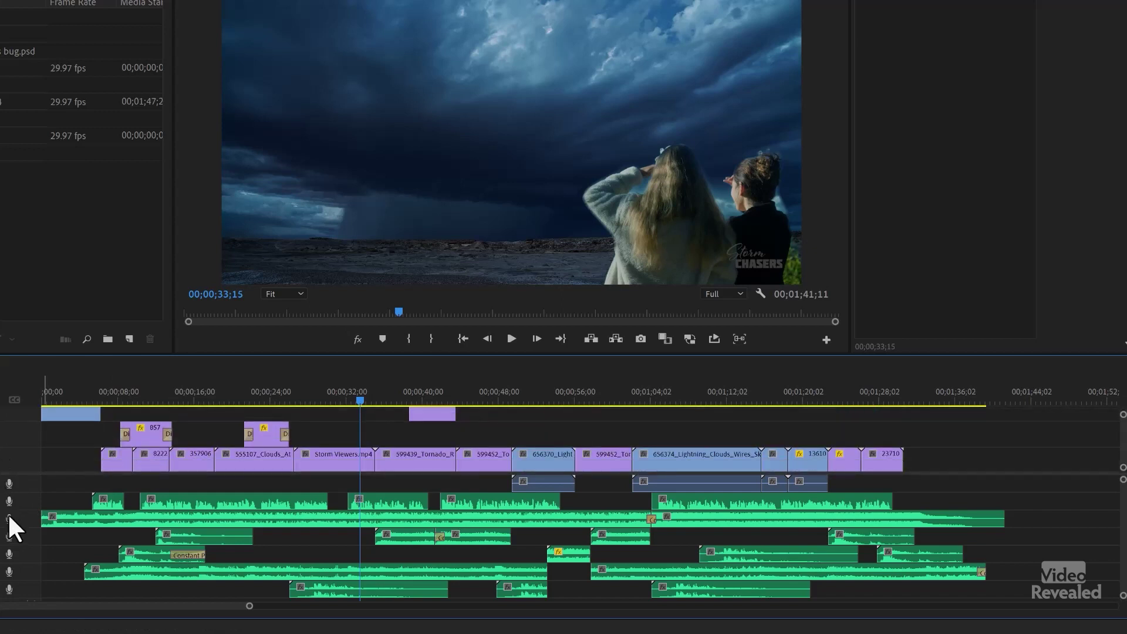
{"action": "scroll", "coordinate": [6, 508], "scroll_direction": "down", "scroll_amount": 2}
{"action": "scroll", "coordinate": [22, 438], "scroll_direction": "up", "scroll_amount": 4}
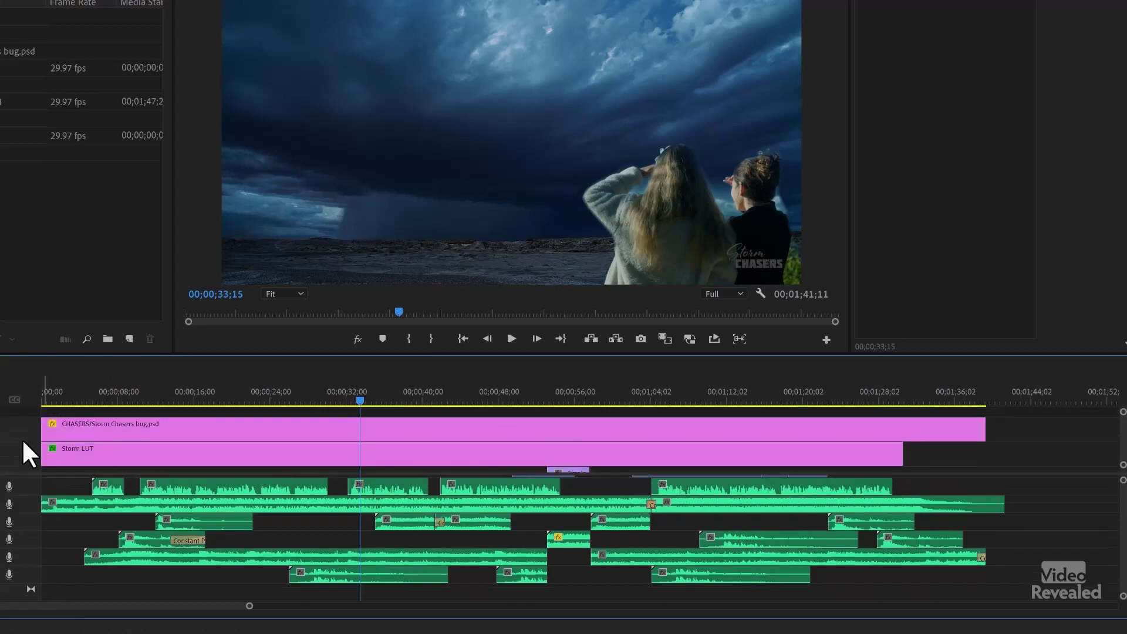
{"action": "scroll", "coordinate": [22, 438], "scroll_direction": "down", "scroll_amount": 3}
{"action": "scroll", "coordinate": [24, 441], "scroll_direction": "down", "scroll_amount": 4}
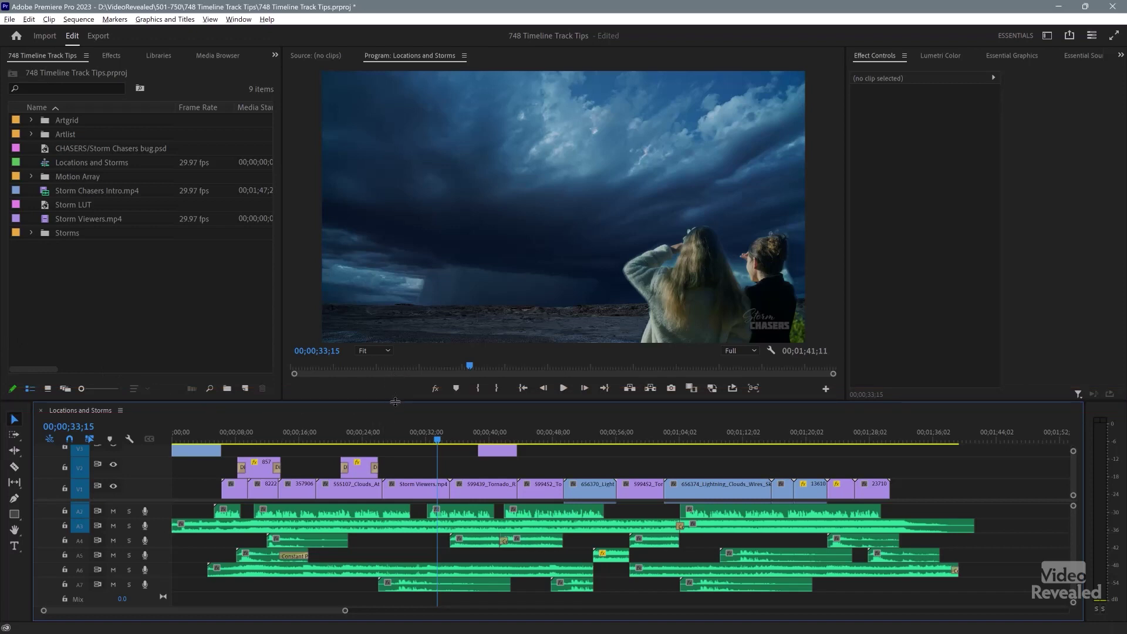
Enlarge the timeline panel upward to make room for more tracks, shrinking the project and program panels above it.
{"action": "left_click_drag", "start_coordinate": [396, 390], "coordinate": [421, 205]}
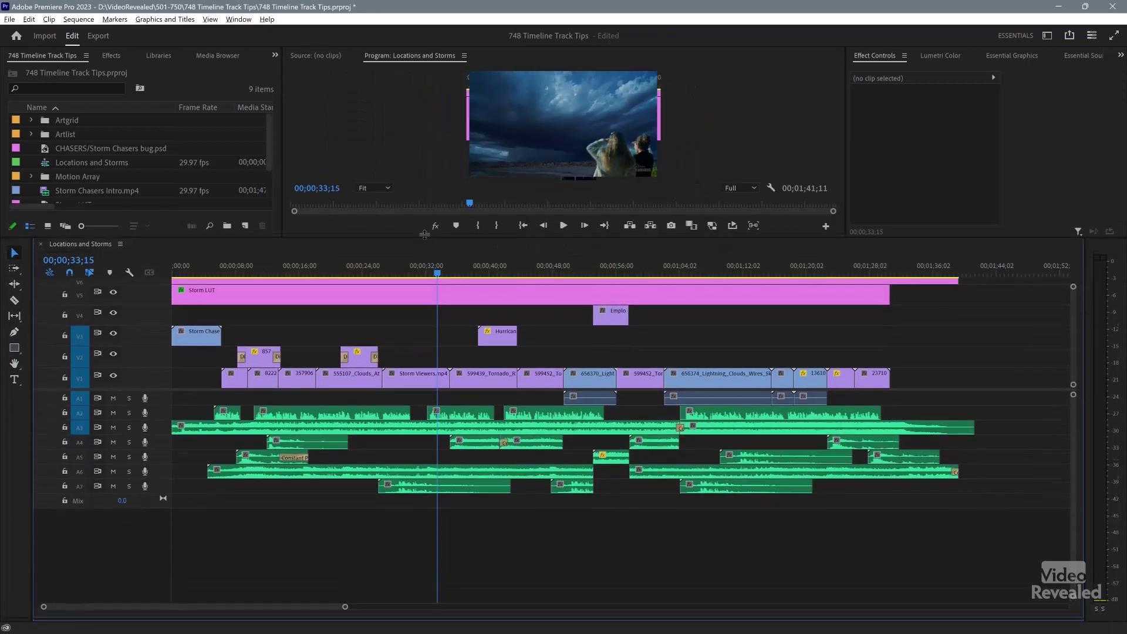